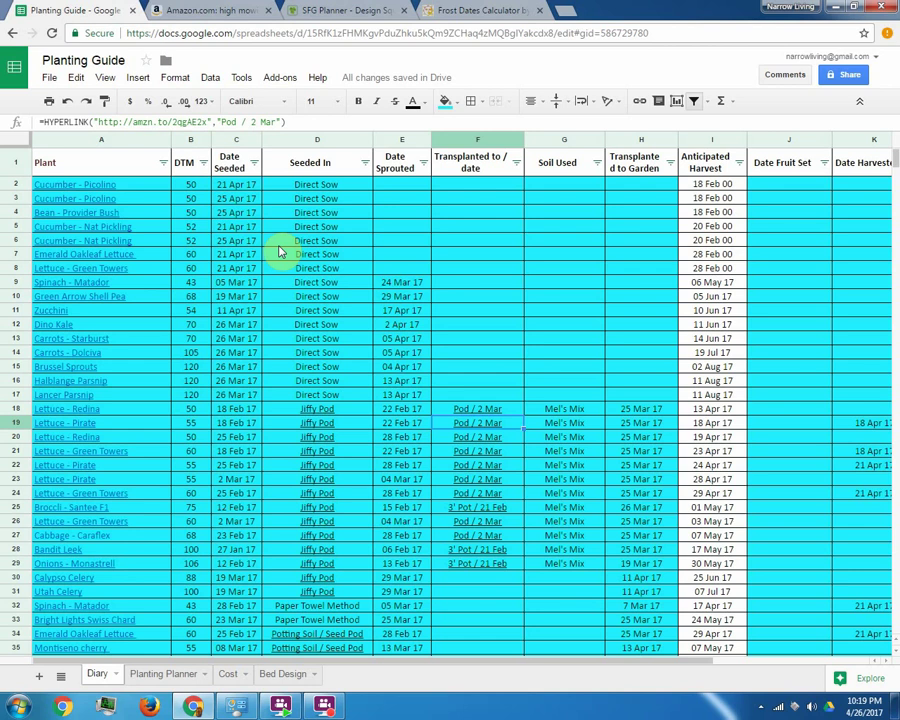
Step: Point out the File menu's Make a copy option, then close the menu
left_click(49, 77)
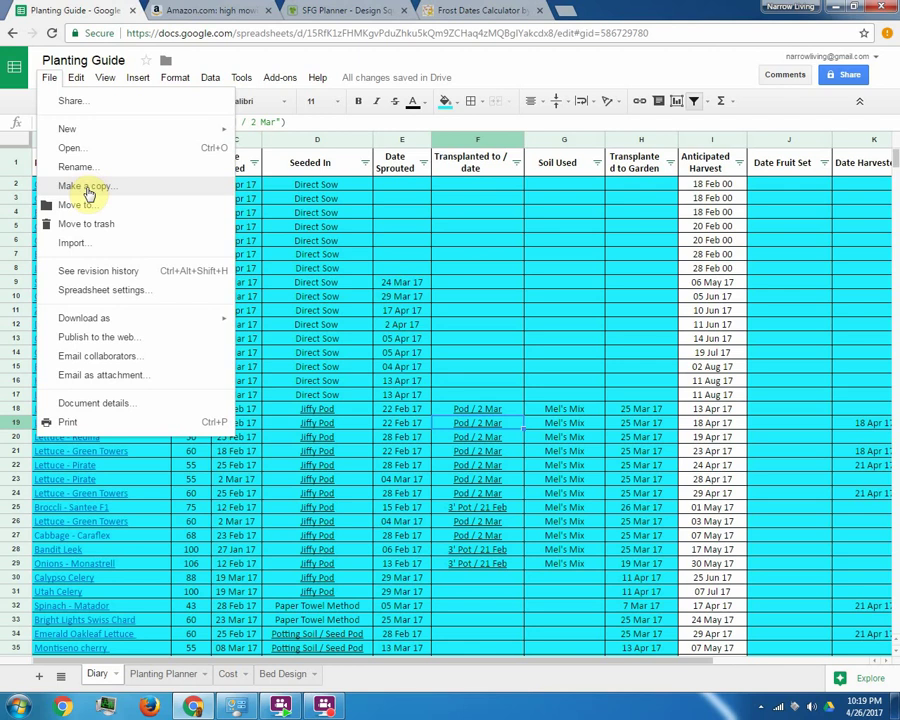
left_click(289, 217)
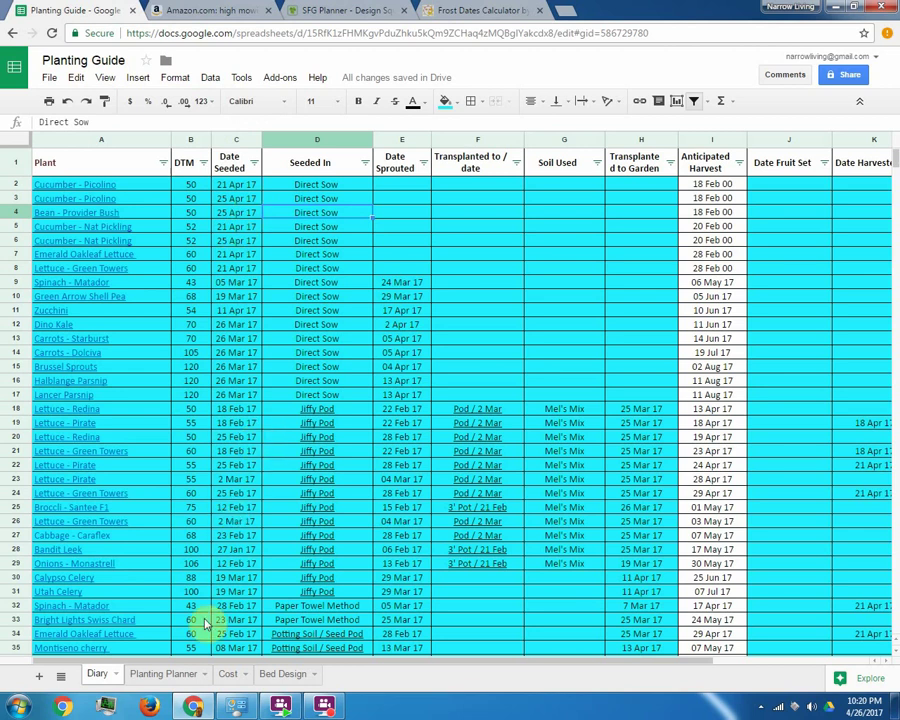
mouse_move(276, 553)
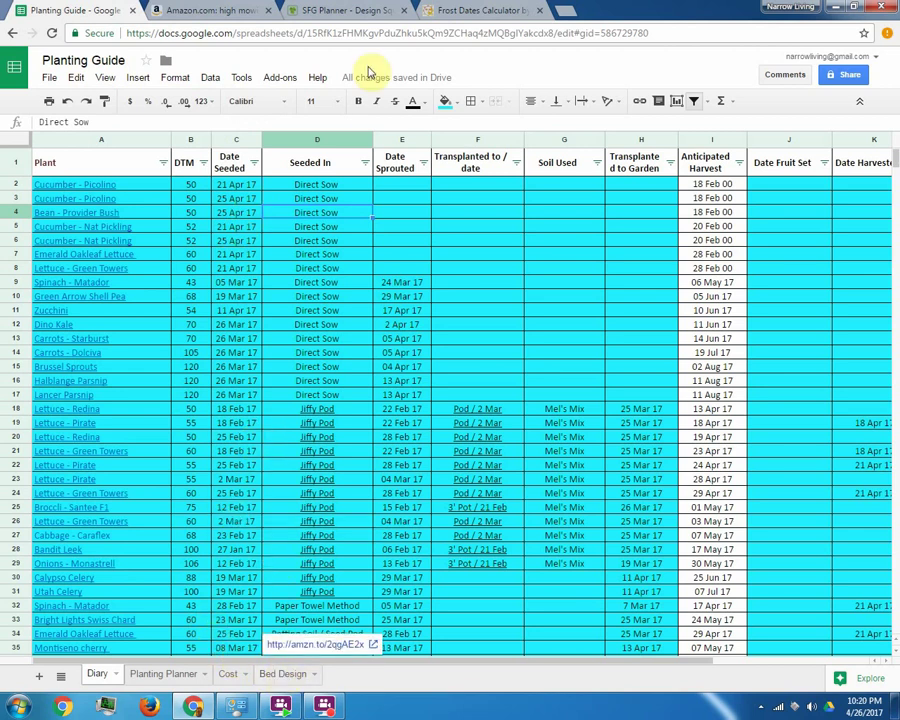
Step: Close the Amazon product tab from SFG Planner and return to the Planting Guide spreadsheet
left_click(353, 12)
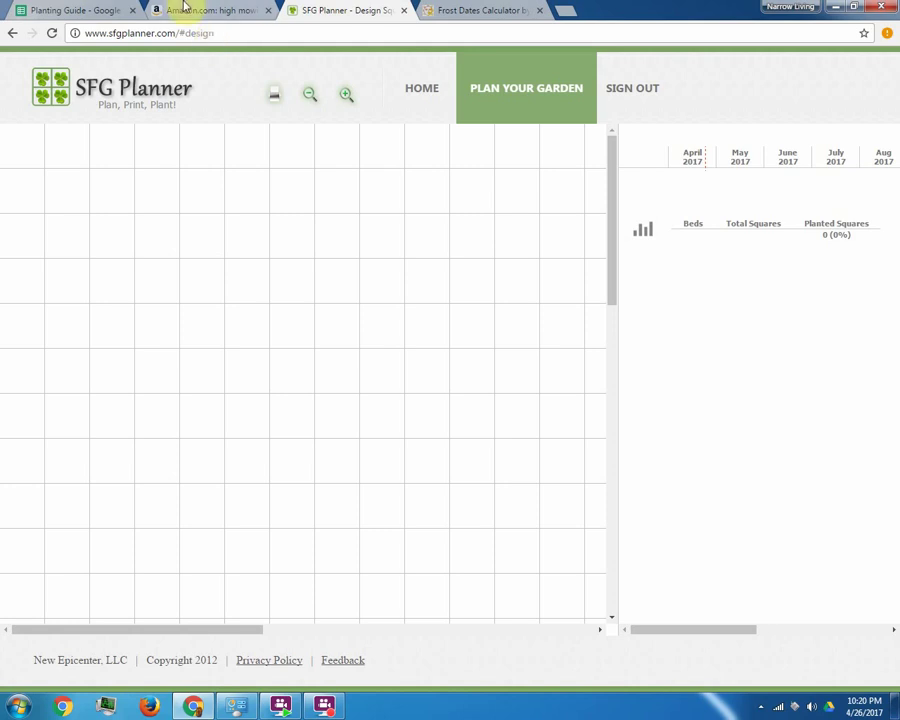
left_click(266, 10)
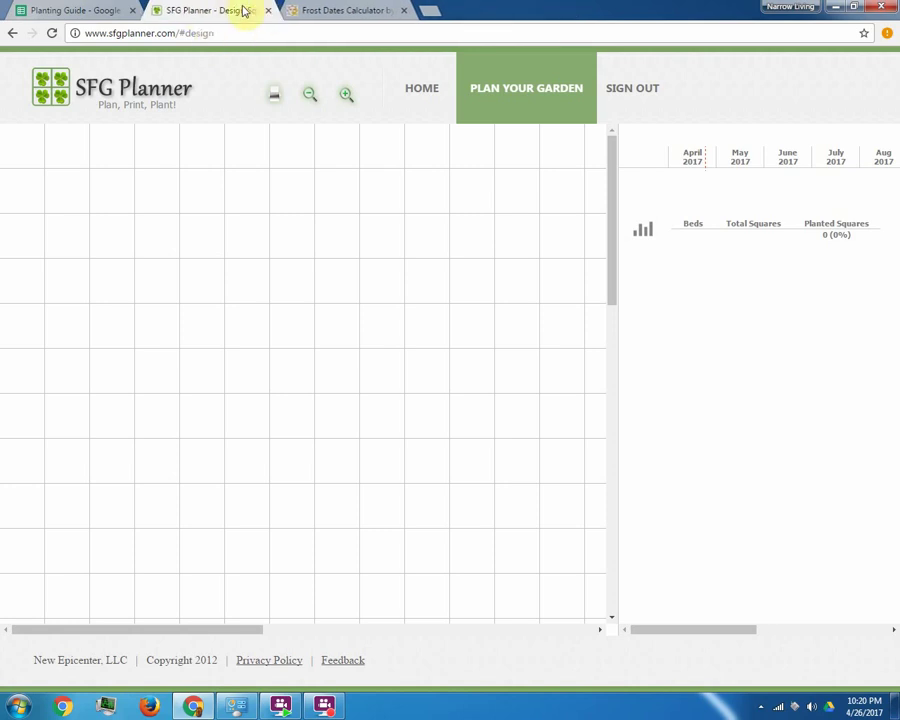
left_click(104, 9)
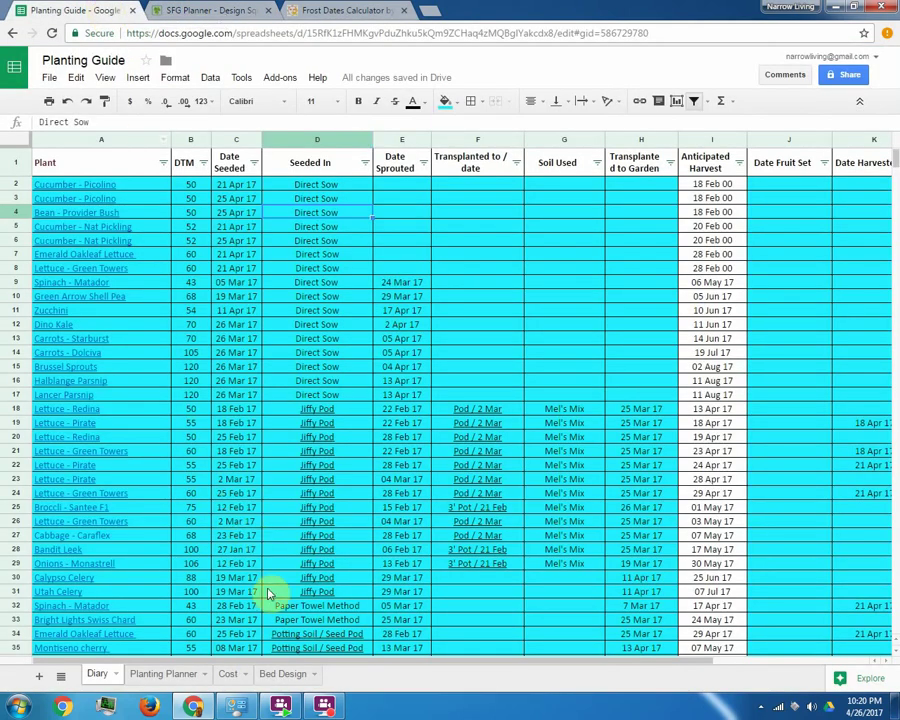
Step: Show the Bed Design sheet, keeping the current Windows colour scheme and closing the recorder window
left_click(280, 682)
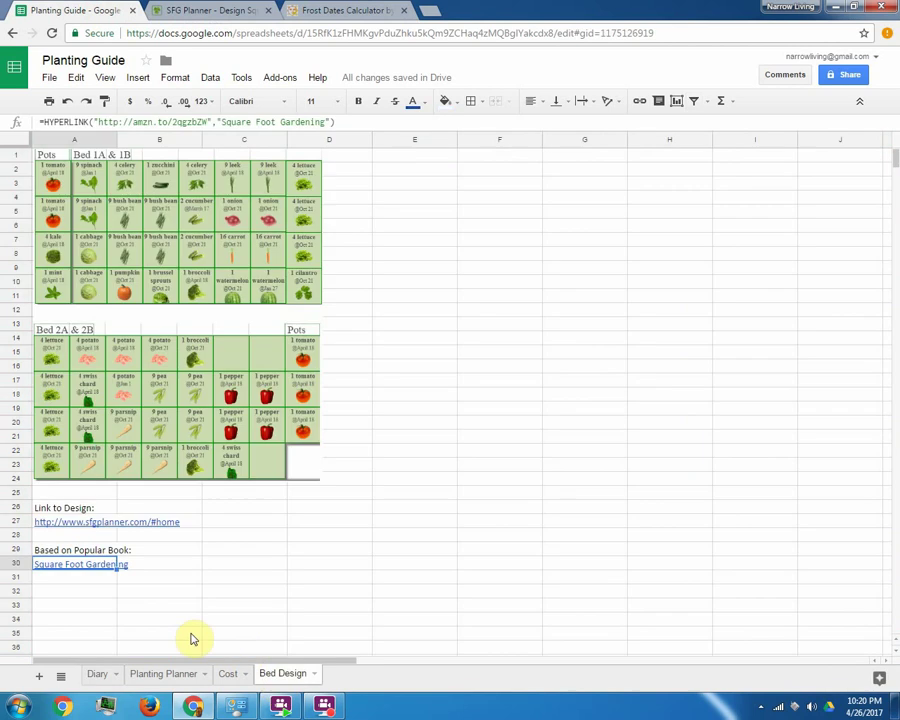
mouse_move(103, 568)
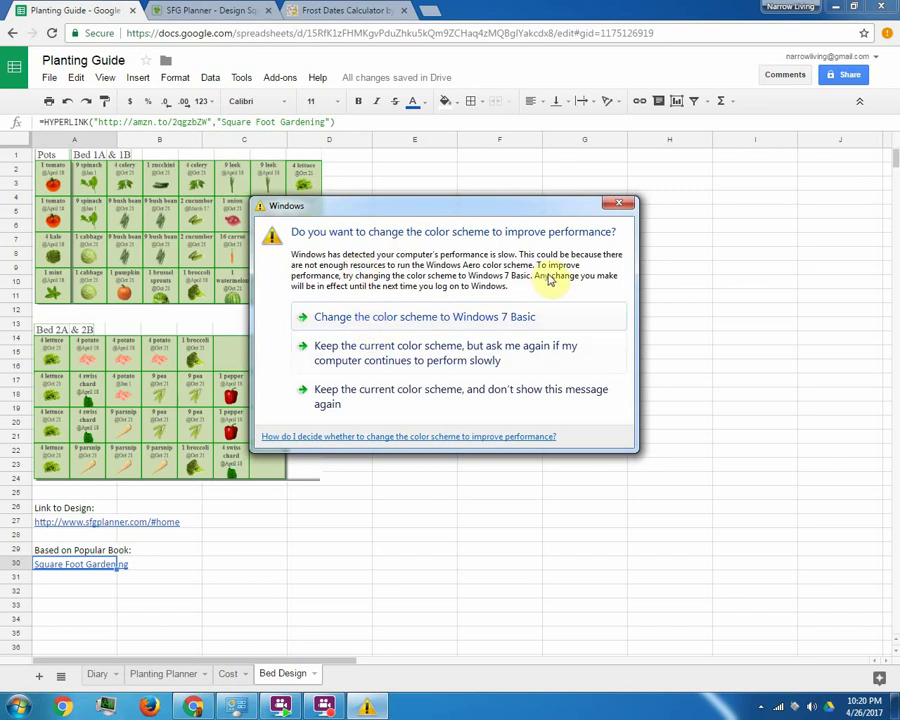
left_click(455, 360)
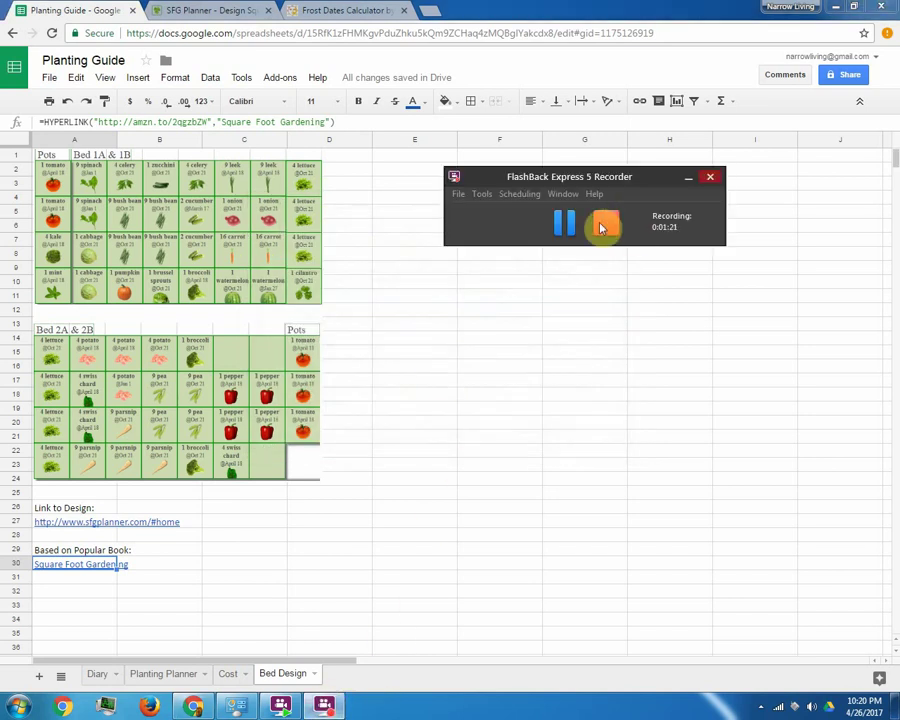
left_click(688, 178)
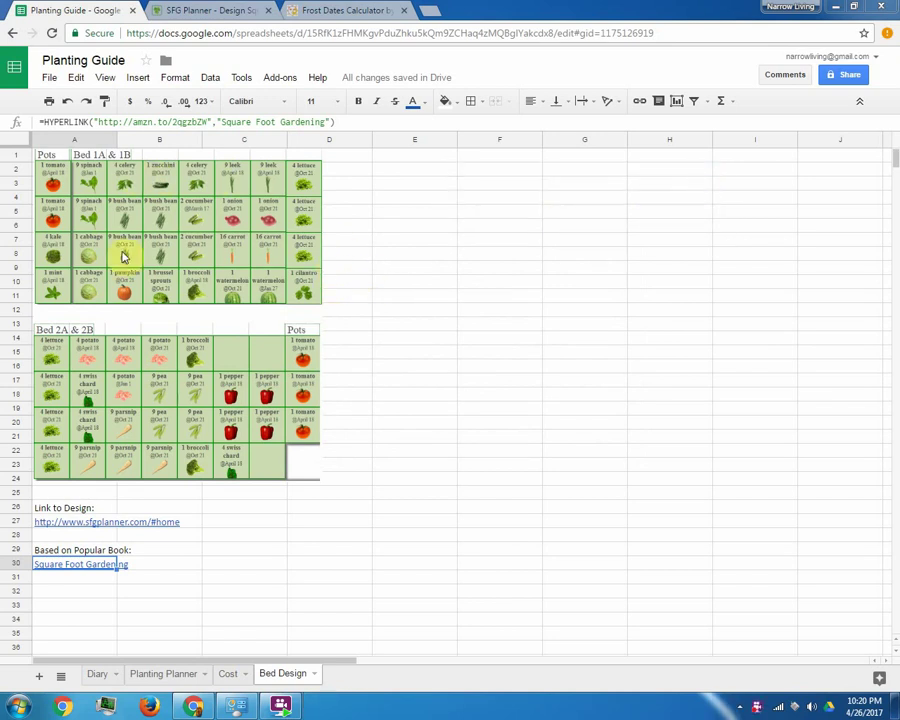
Step: Draw a new bed on the SFG Planner grid and plant basil in its first square
left_click(232, 9)
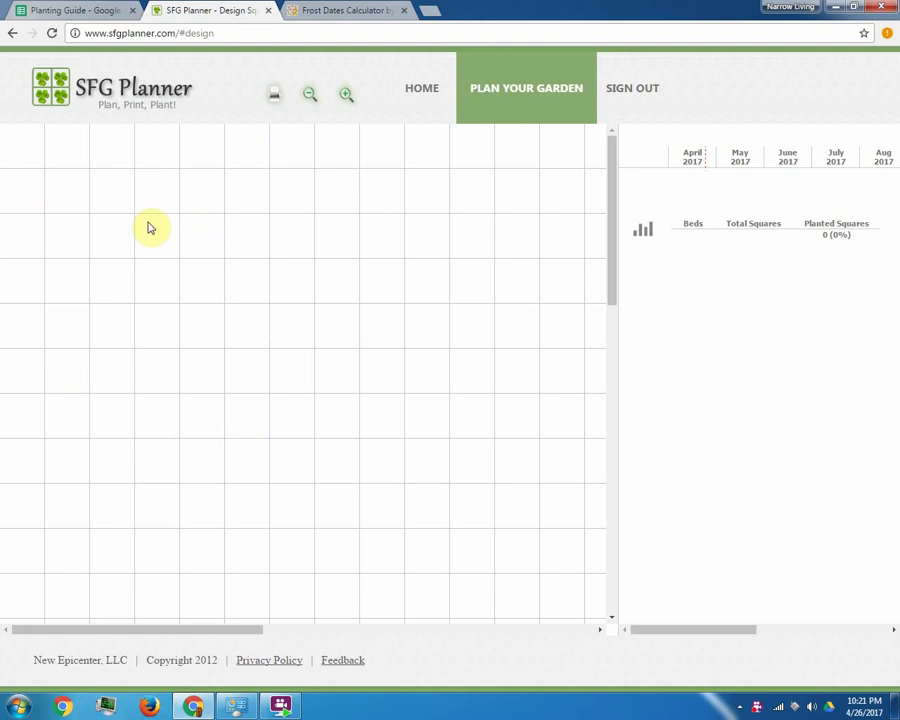
left_click_drag(70, 242, 427, 400)
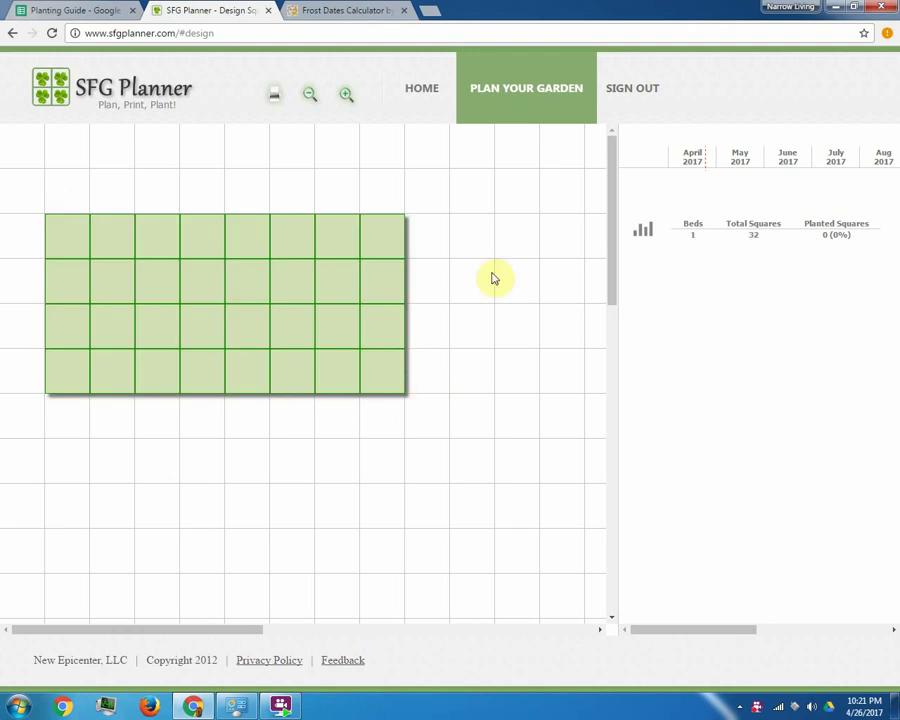
left_click(67, 240)
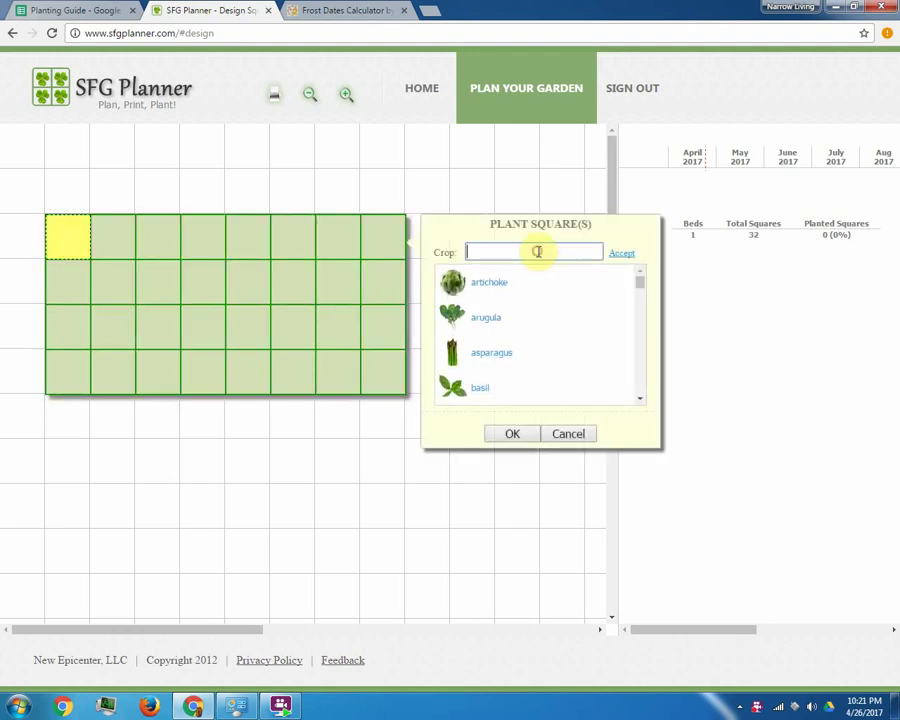
type("basil")
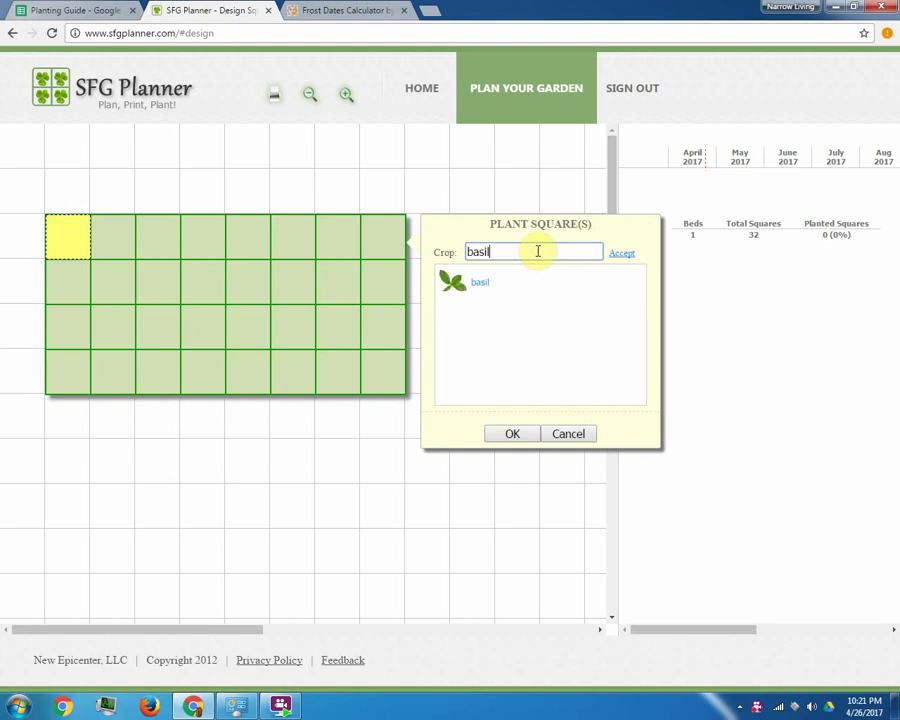
left_click(481, 282)
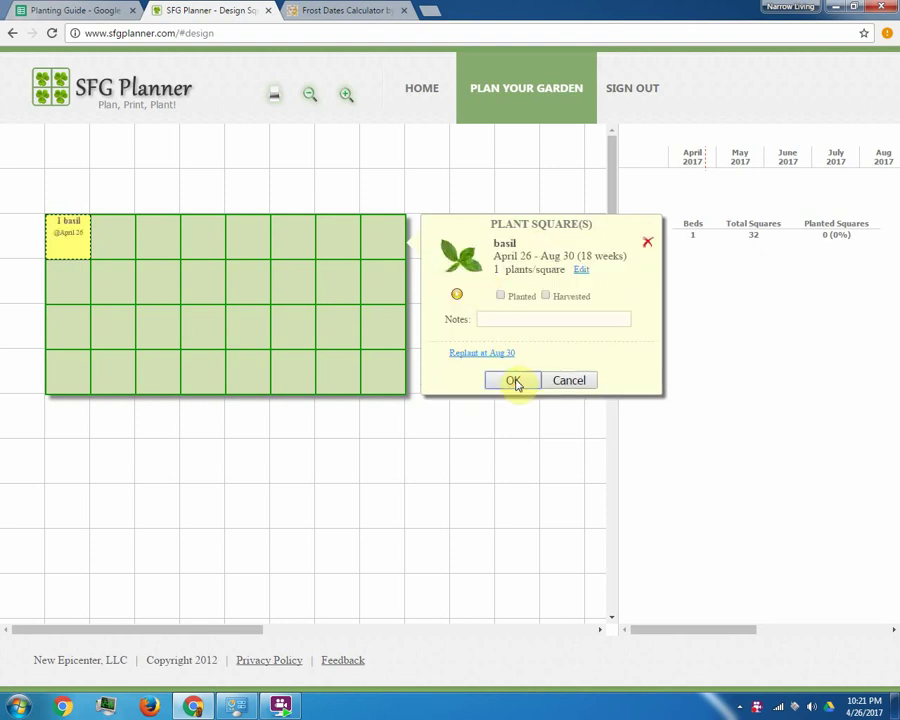
Step: Try swiss chard in the square below, view its planting settings, then cancel it
left_click(70, 283)
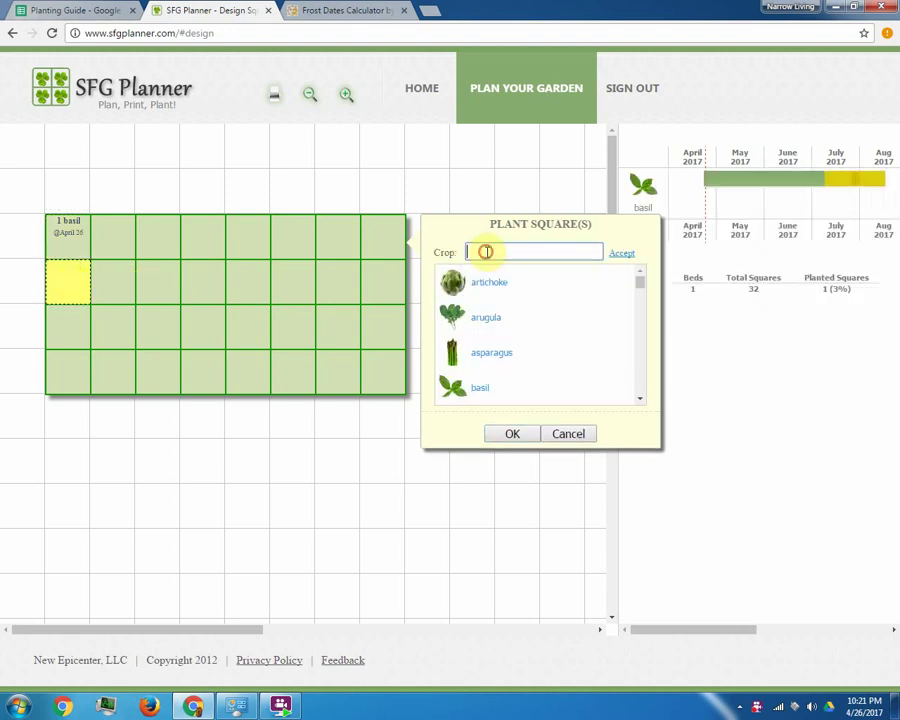
type("chai")
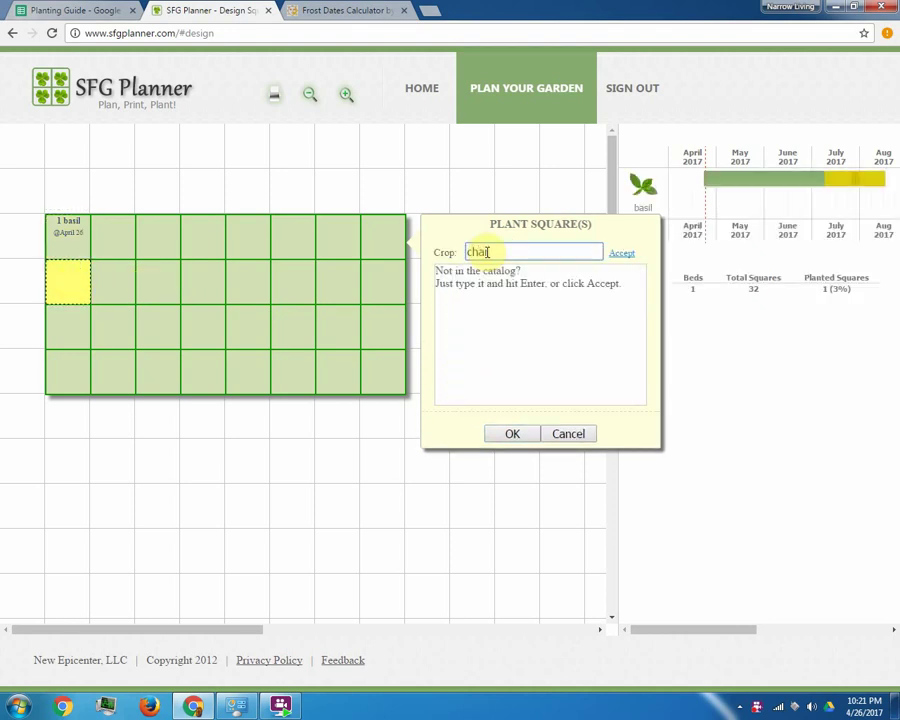
key("BackSpace")
key("BackSpace")
key("BackSpace")
key("BackSpace")
type("sw")
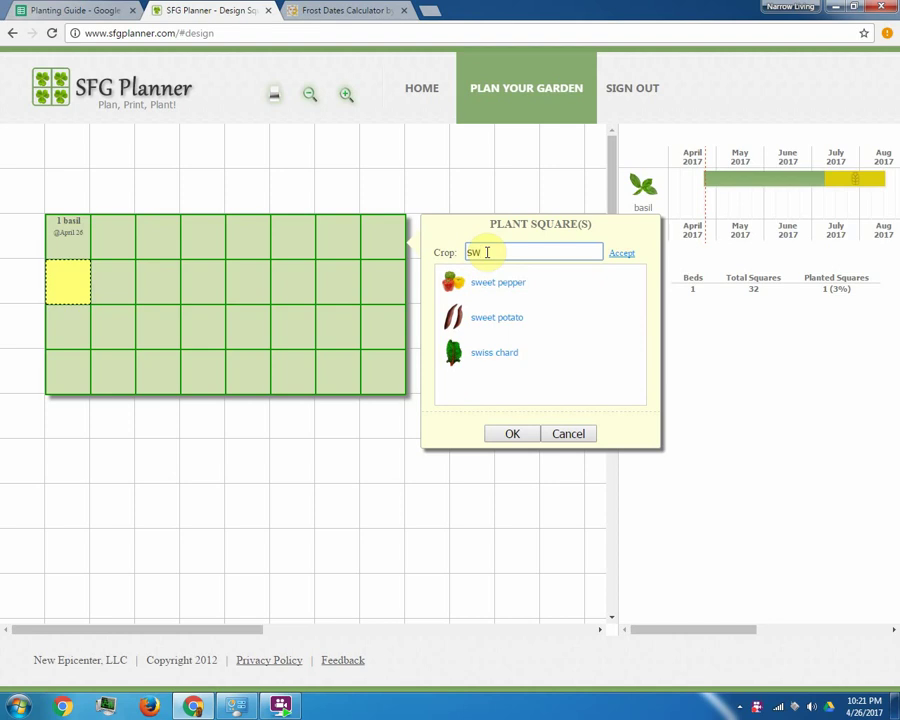
left_click(476, 354)
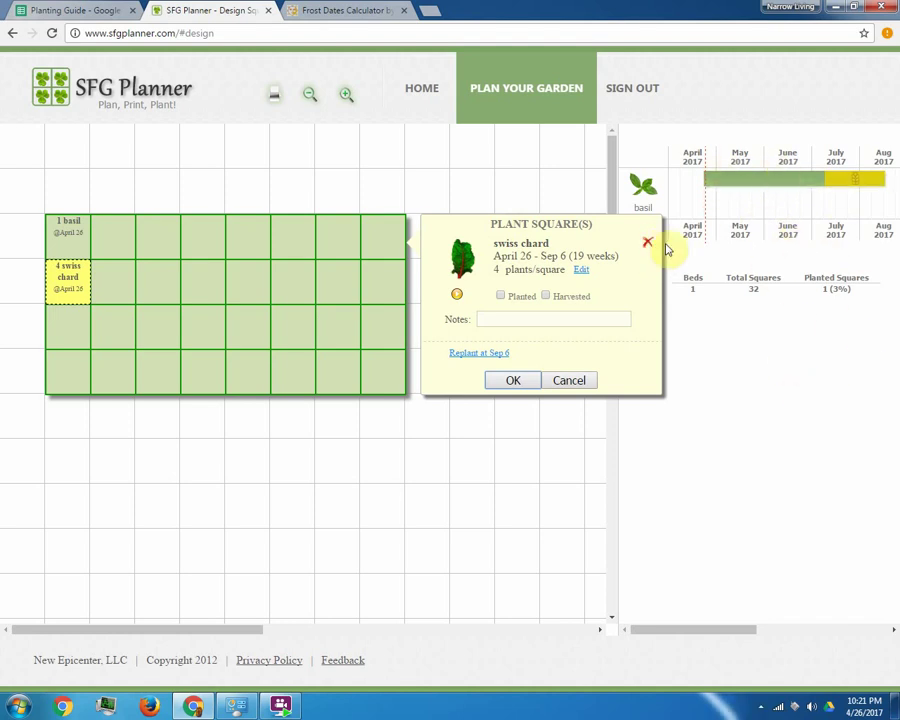
left_click(579, 271)
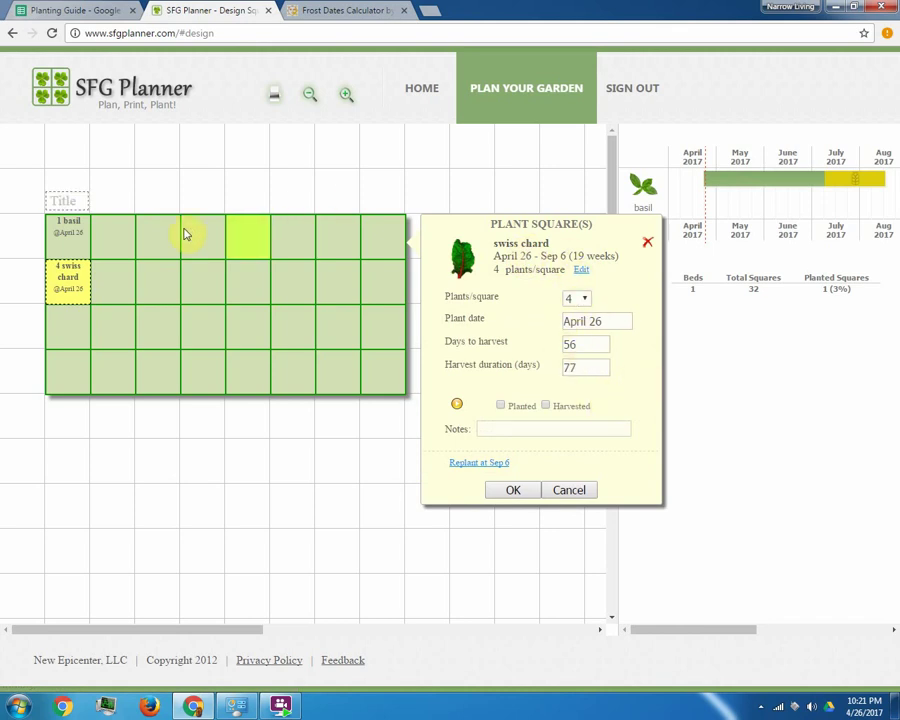
left_click(566, 490)
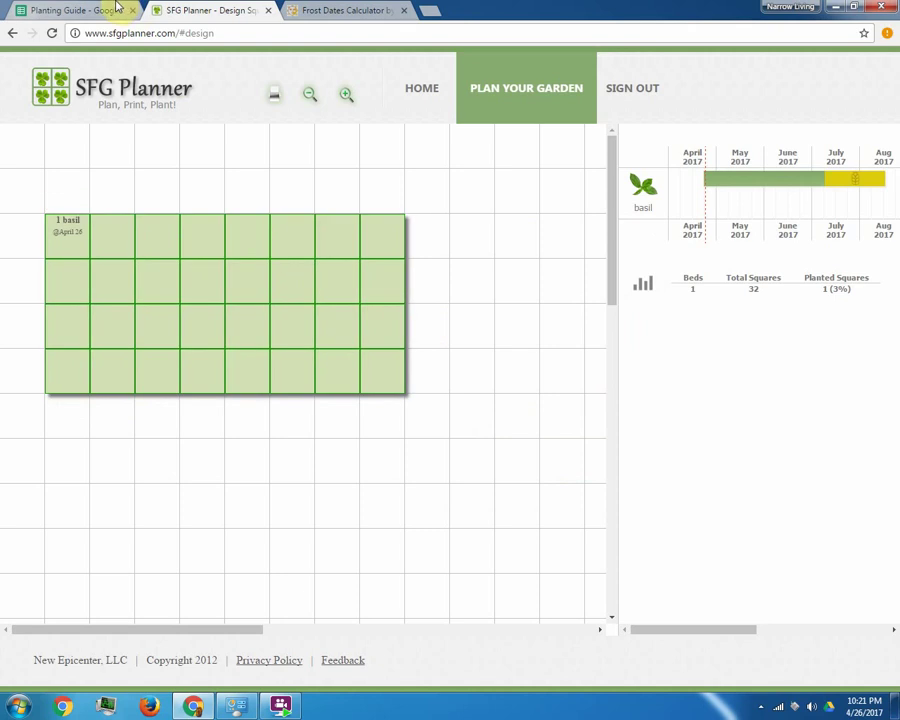
Step: Inspect the leek row's soil and link formula in Planting Planner, then return to Bed Design
left_click(72, 10)
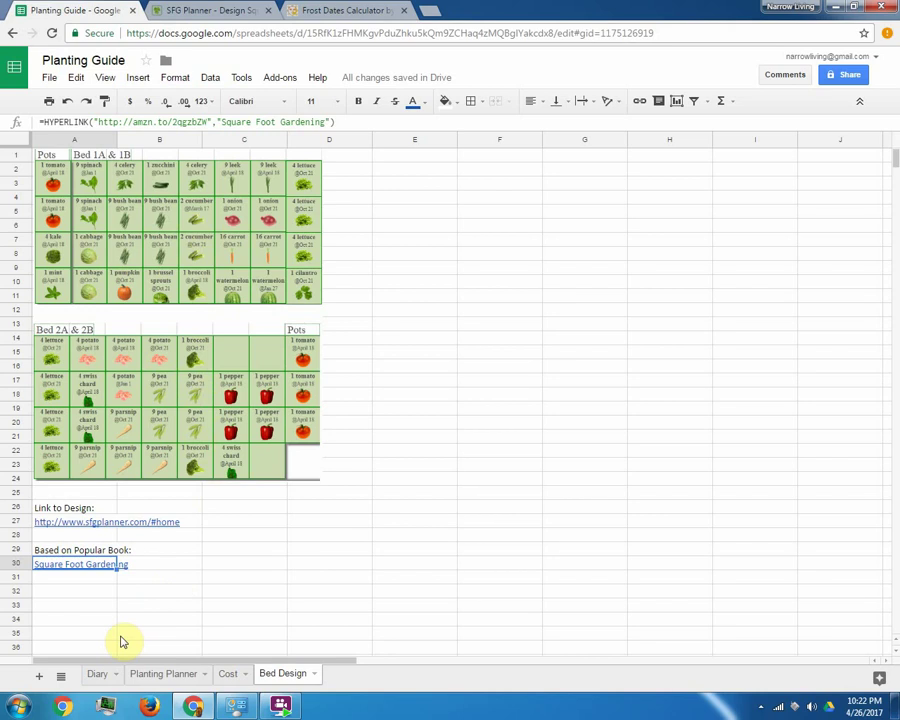
left_click(165, 675)
scroll(260, 363, "down", 3)
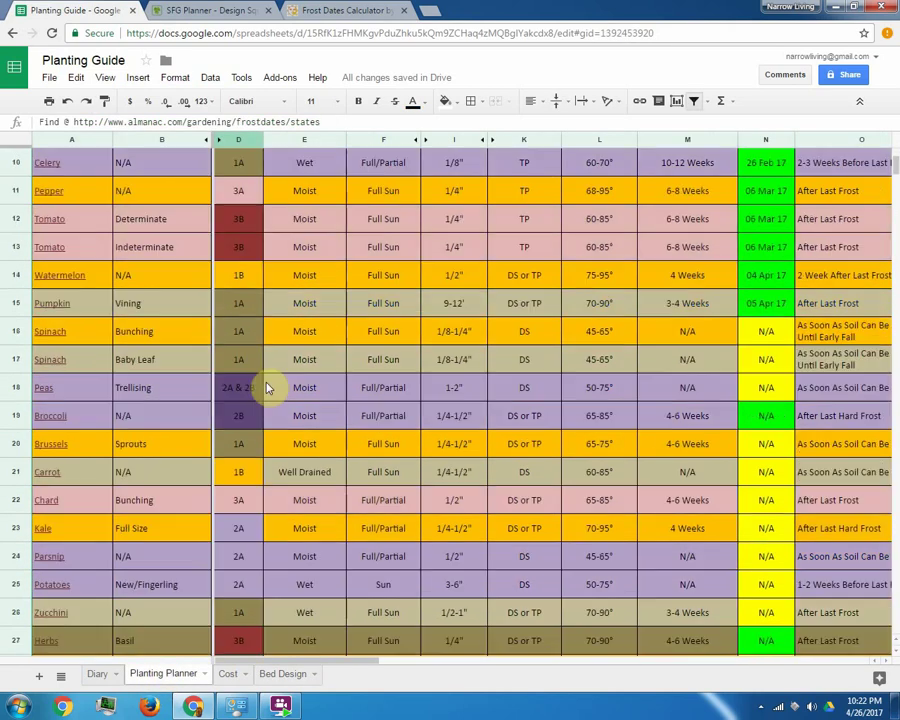
scroll(245, 256, "up", 3)
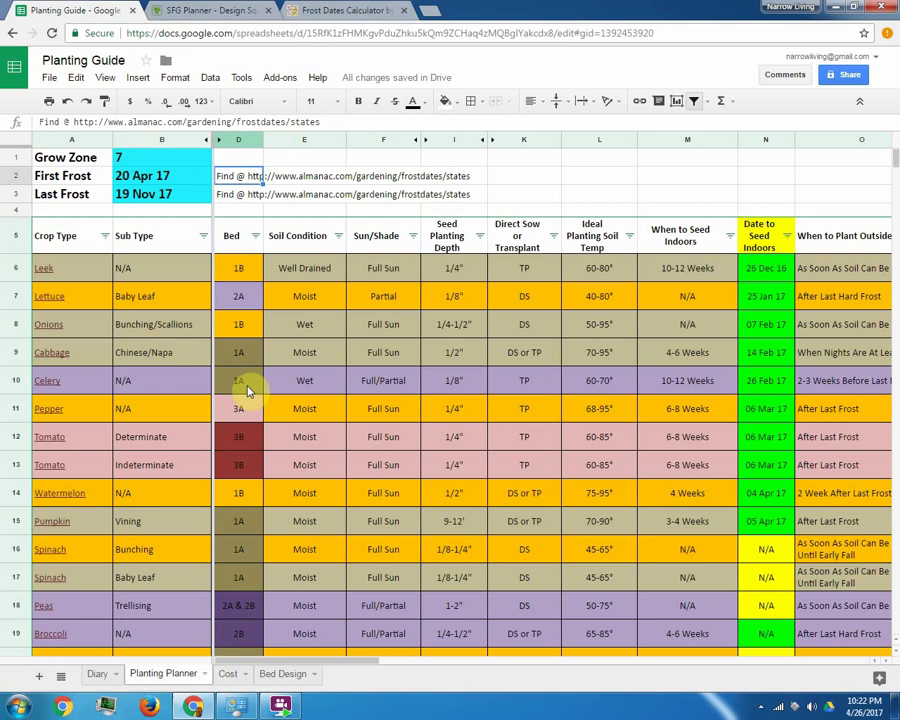
left_click(290, 276)
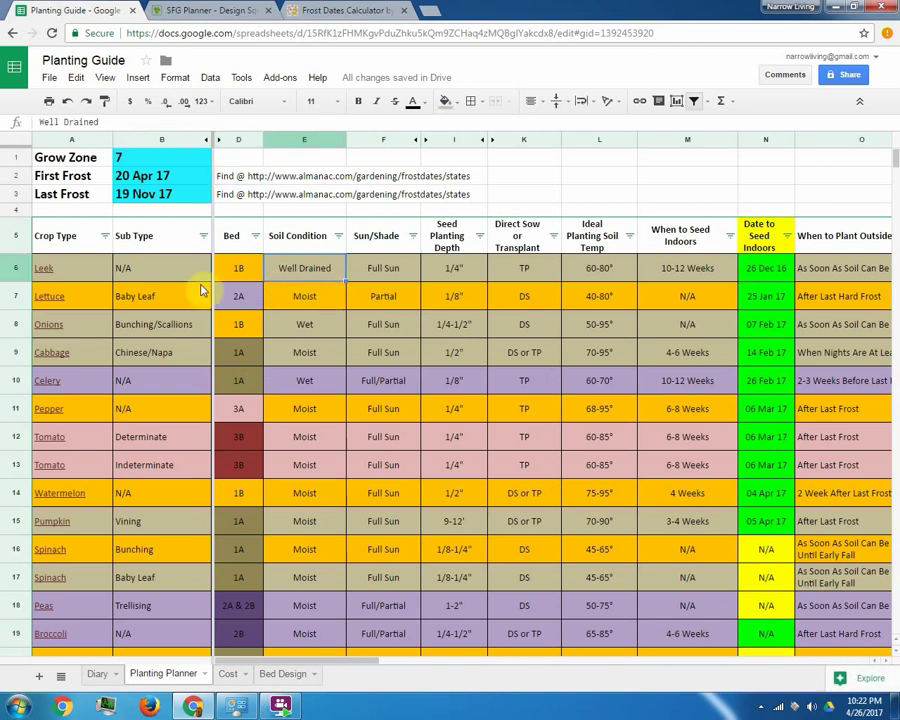
left_click(102, 268)
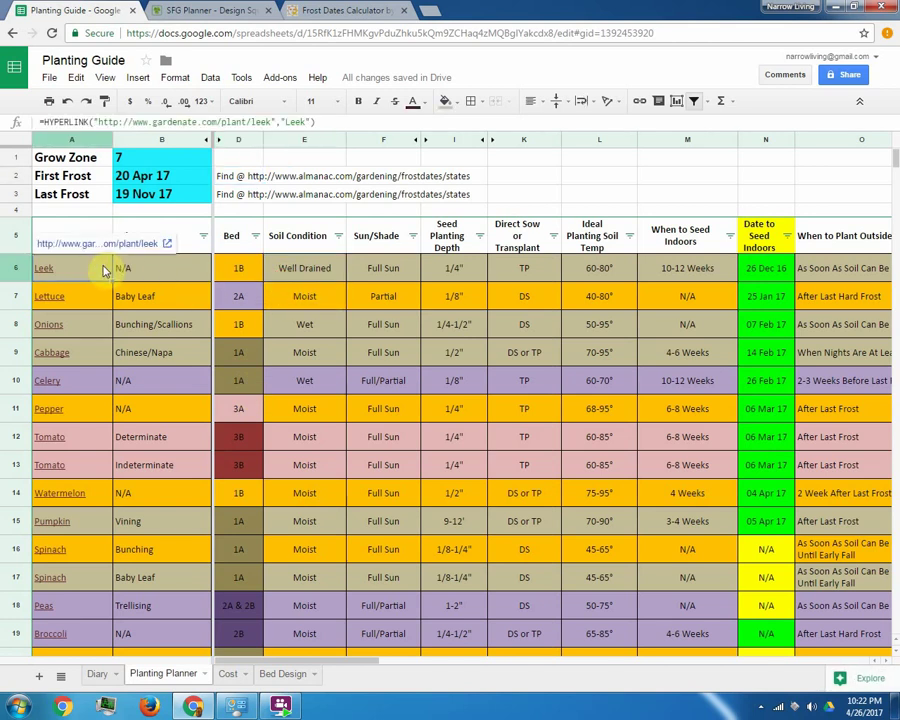
key("Right")
key("Right")
key("Right")
key("Left")
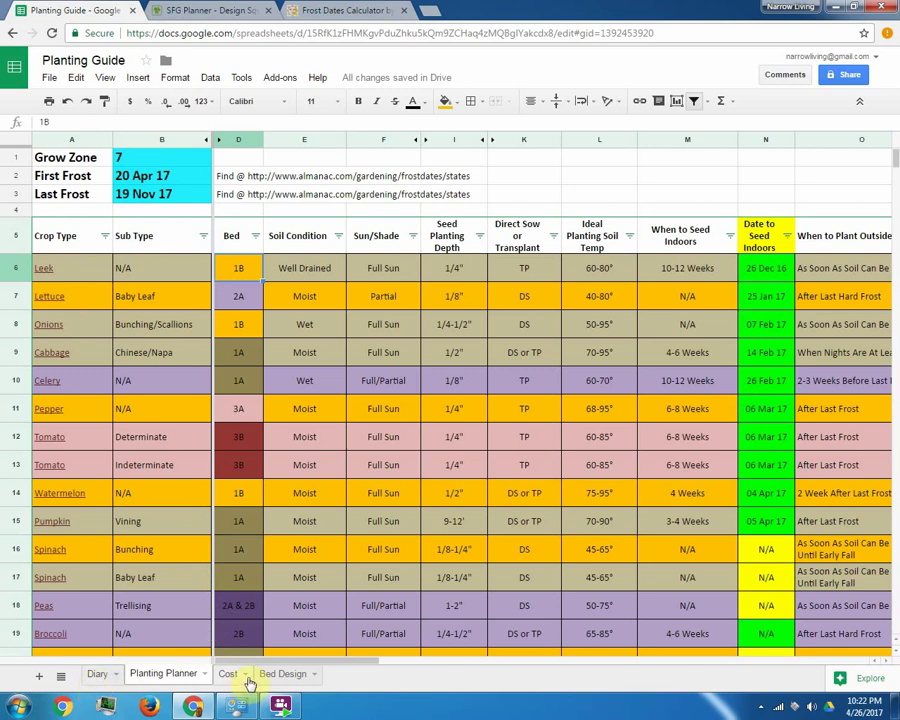
left_click(283, 674)
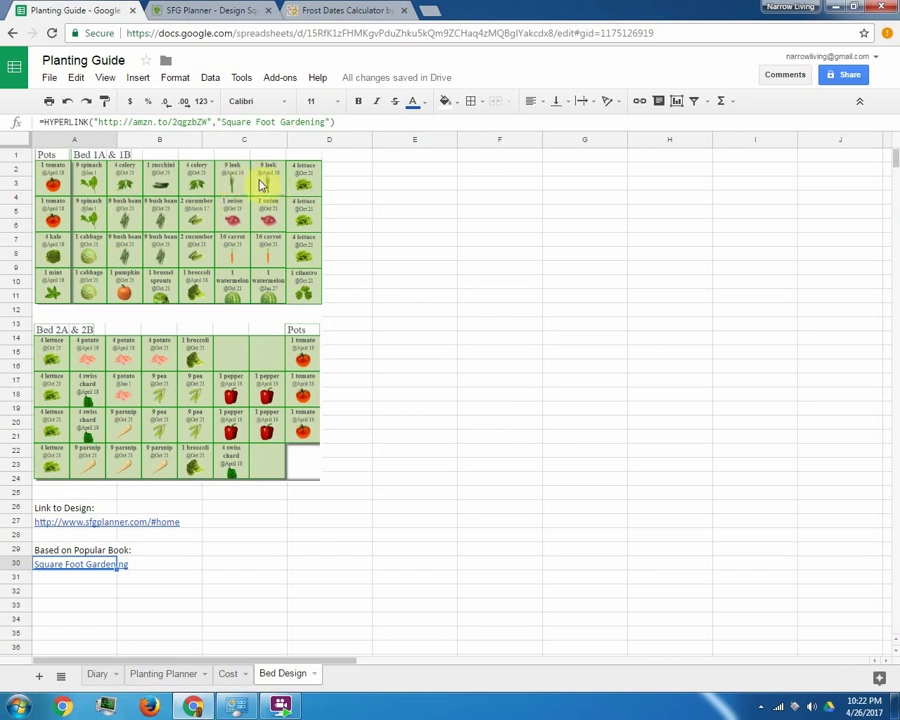
Step: Step through row 6's Seed Indoors, Plant Outside, Earliest Ripe and Approx Harvest formulas
left_click(164, 674)
left_click(453, 277)
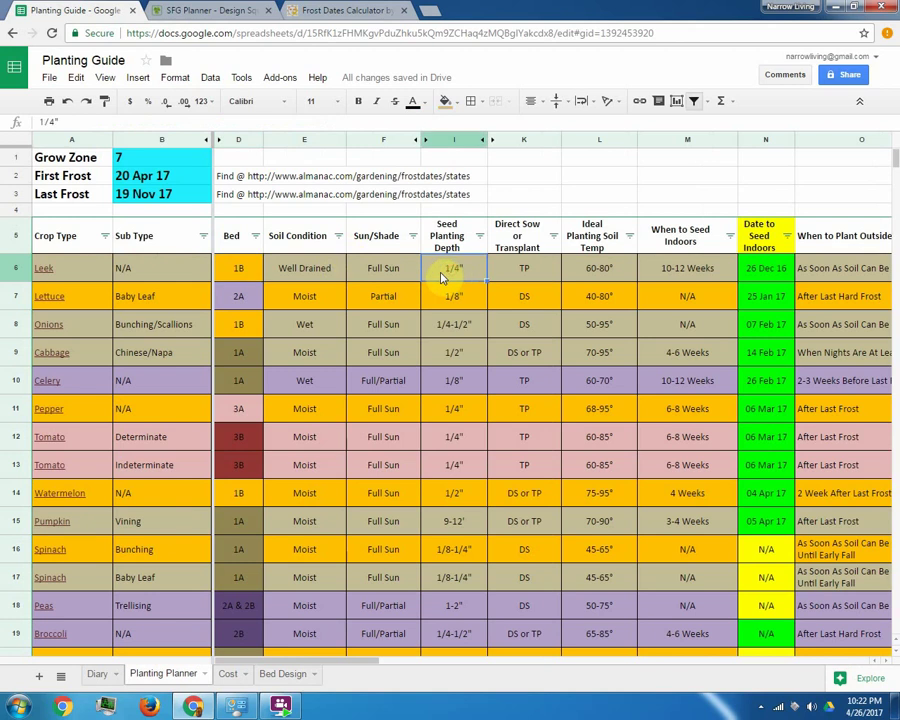
key("Left")
key("Left")
key("Left")
key("Right")
key("Right")
key("Right")
key("Right")
key("Right")
key("Right")
key("Right")
key("Left")
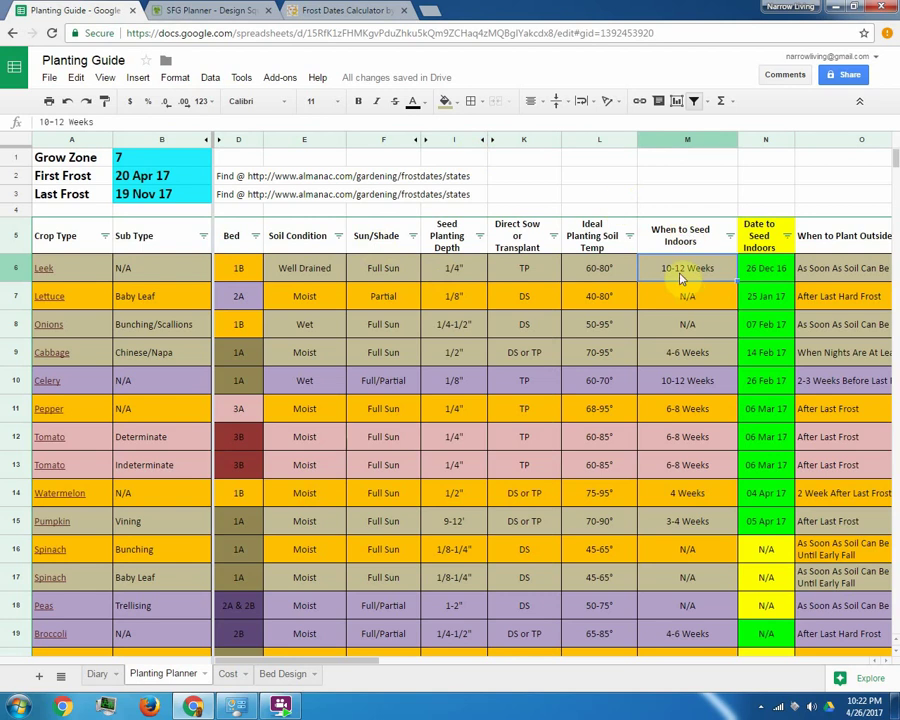
key("Right")
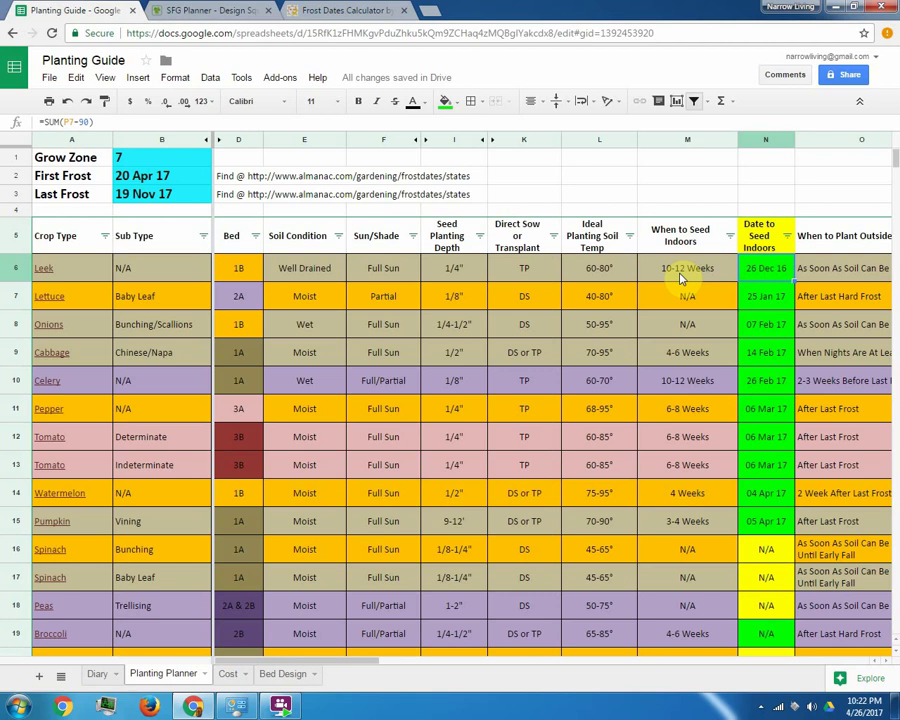
key("Right")
key("Right")
key("Right")
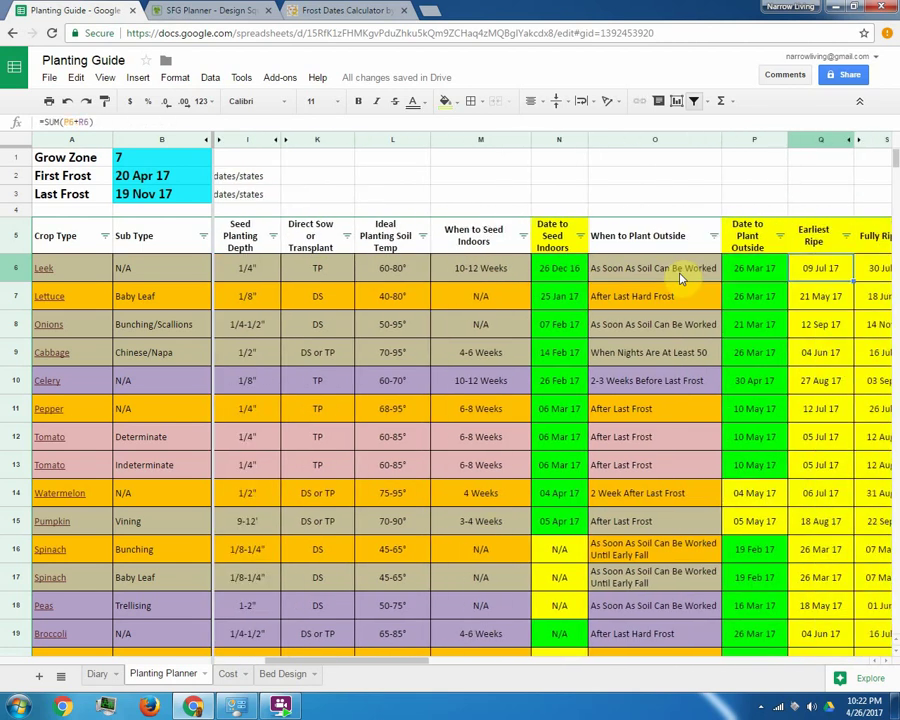
key("Left")
scroll(680, 278, "right", 3)
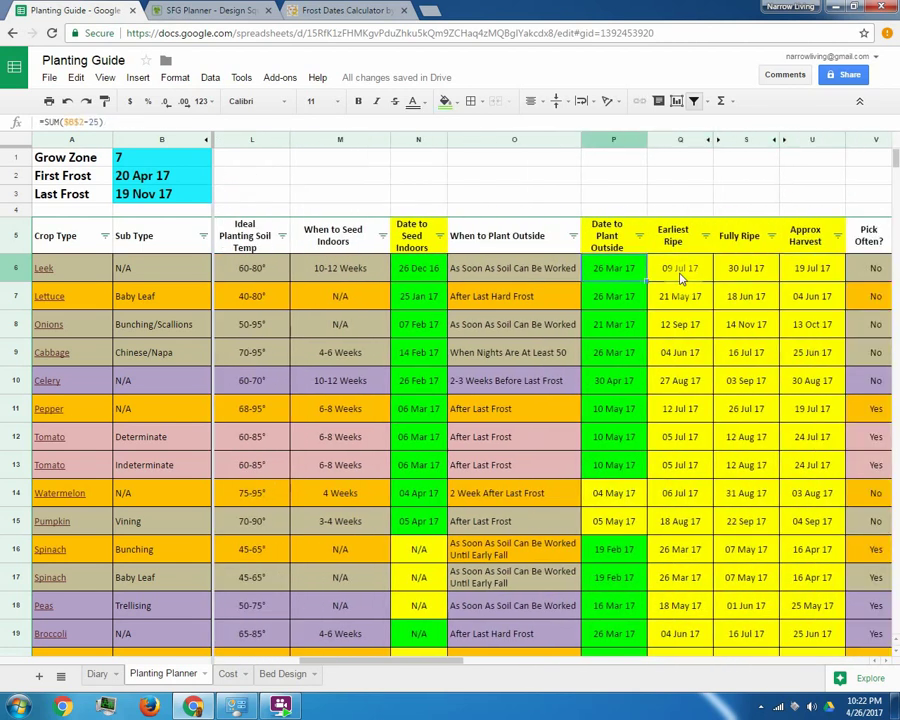
key("Right")
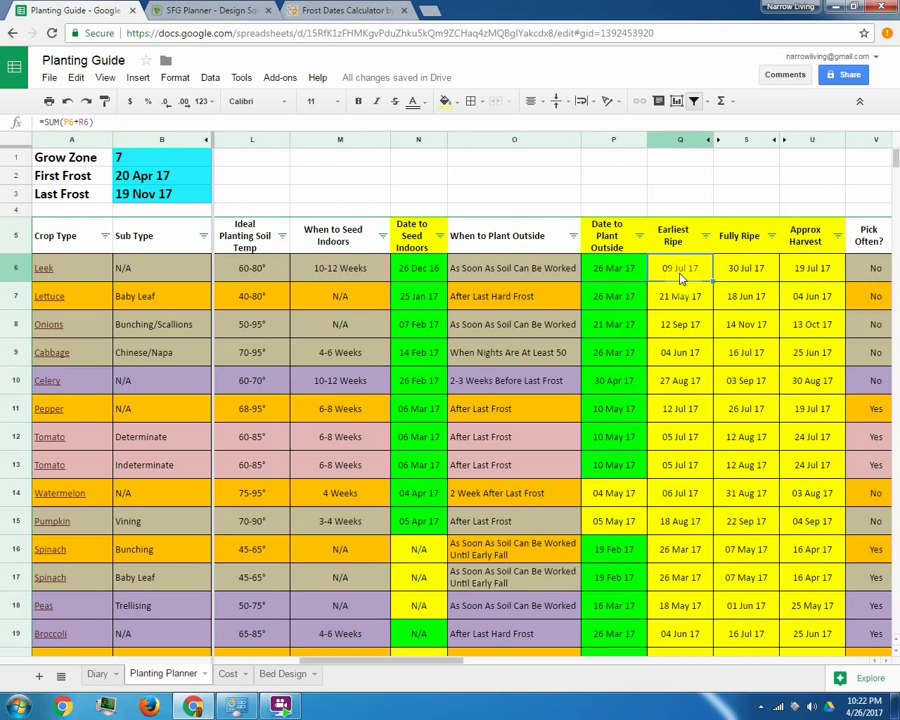
key("Right")
key("Right")
key("Right")
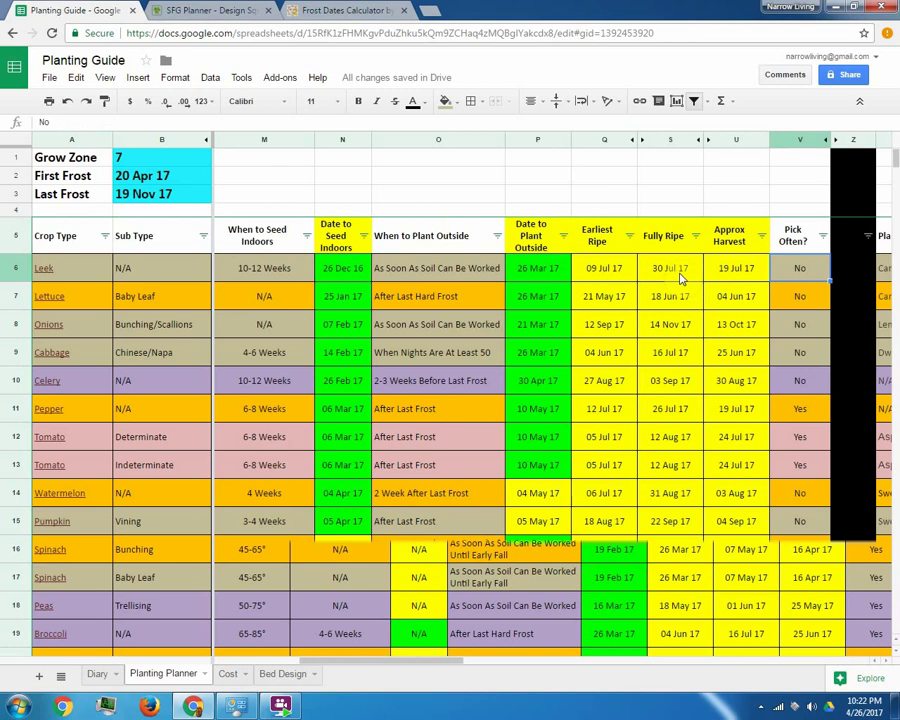
key("Right")
key("Right")
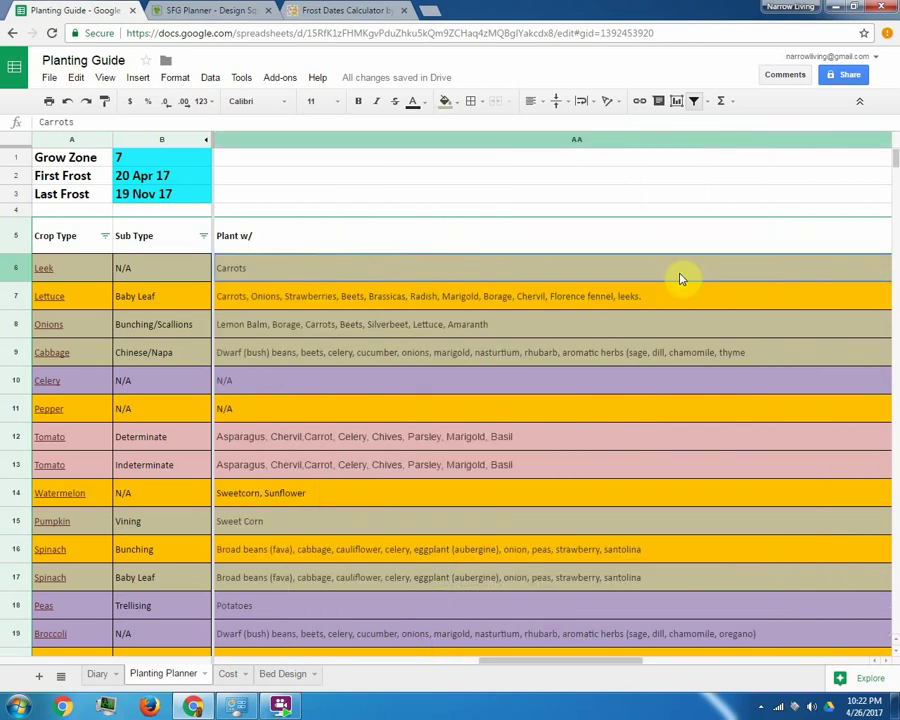
Step: Read the Plant w/ companion, Do Not Plant With and Check For entries for the first crops
key("Down")
key("Down")
key("Down")
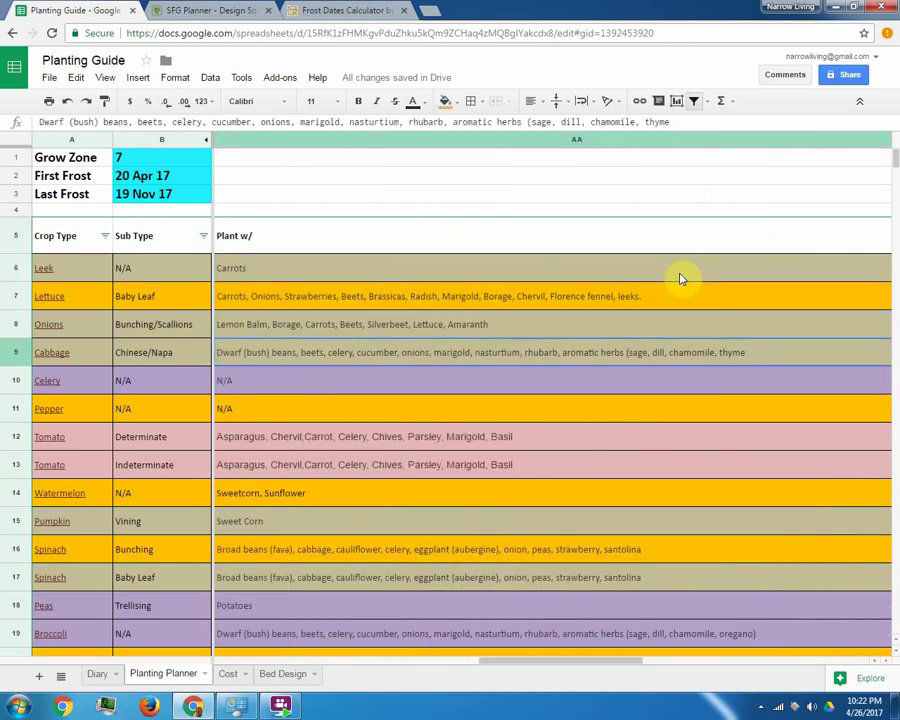
key("Up")
key("Up")
key("Up")
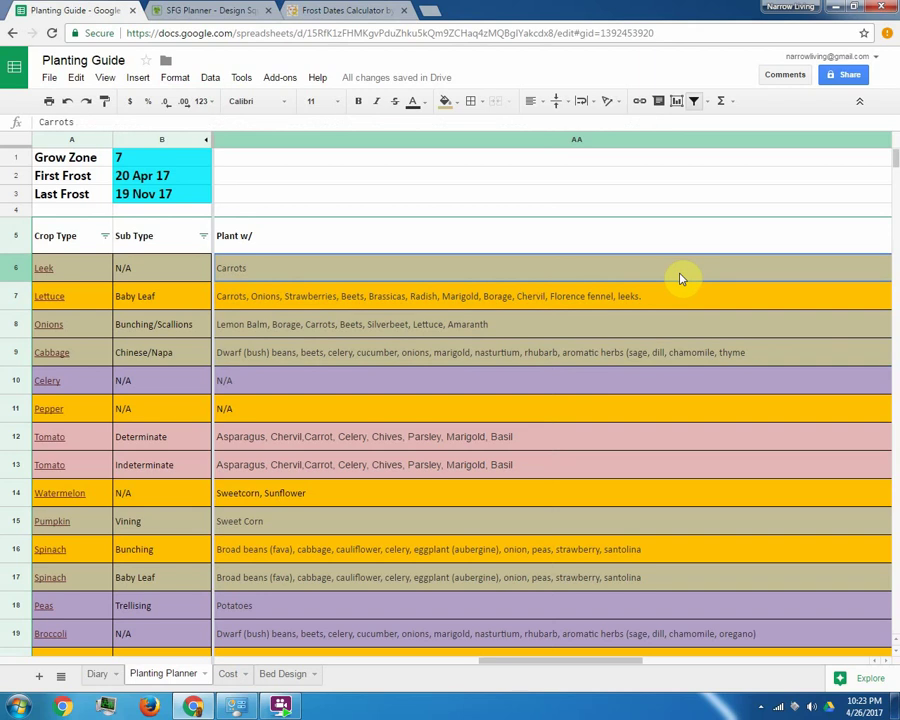
key("Right")
key("Right")
key("Left")
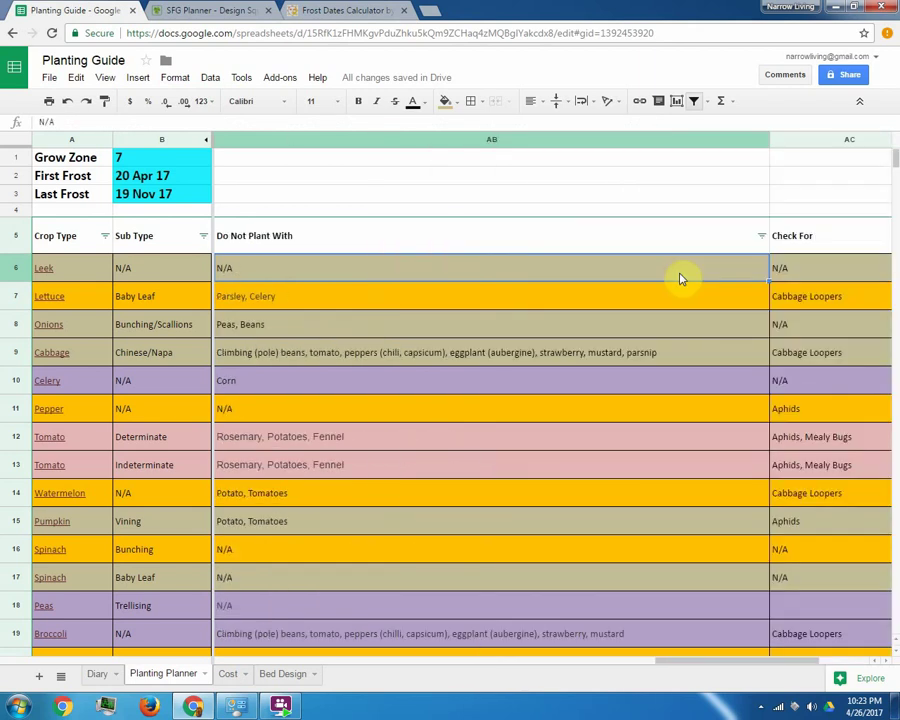
key("Down")
key("Up")
key("Right")
key("Down")
key("Down")
key("Down")
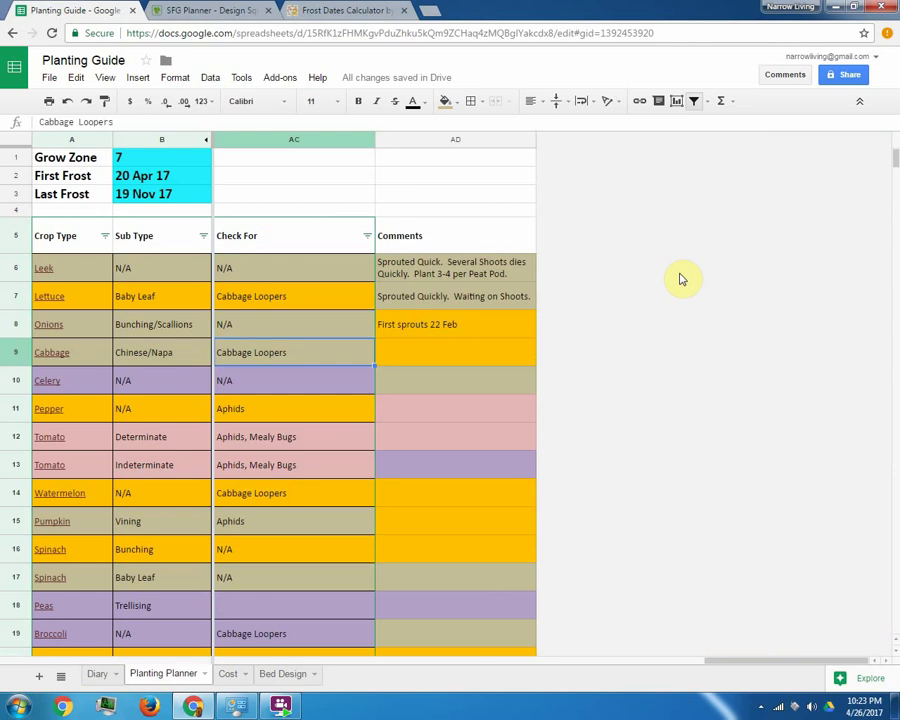
key("Up")
key("Up")
key("Up")
key("Up")
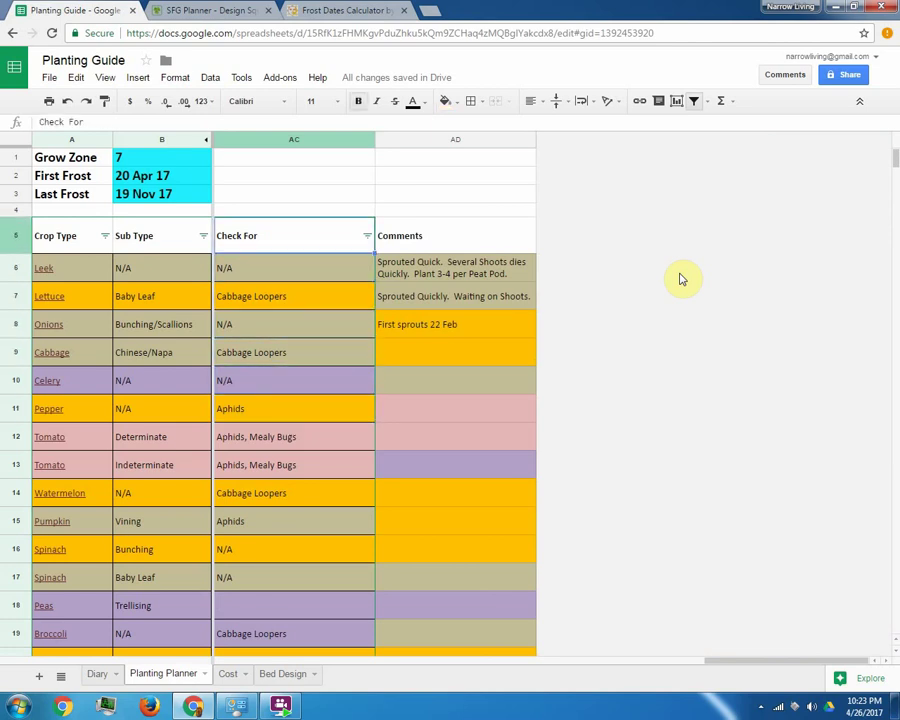
key("Down")
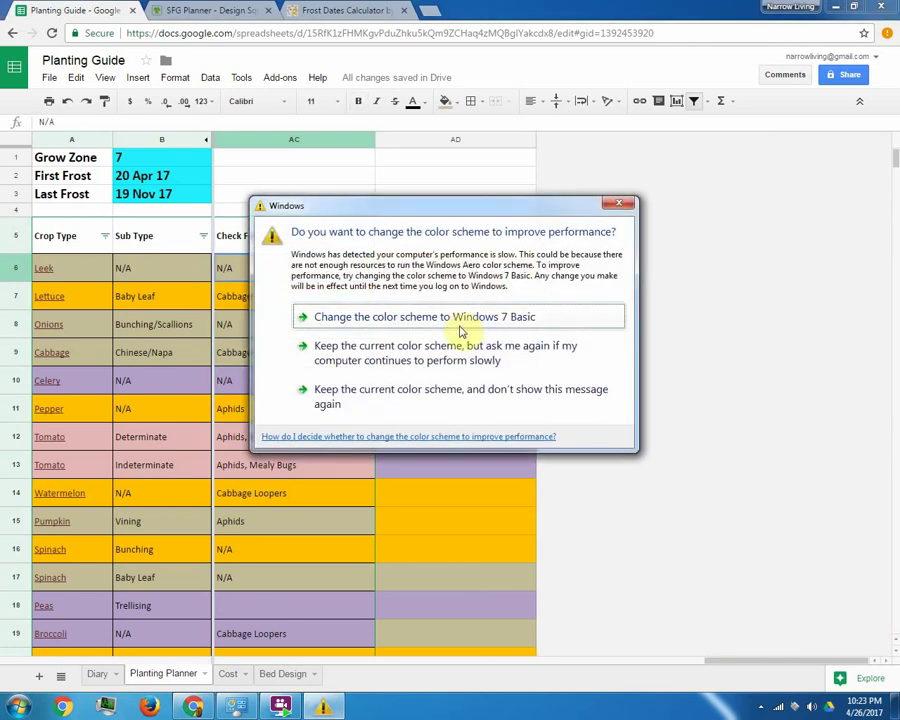
left_click(426, 360)
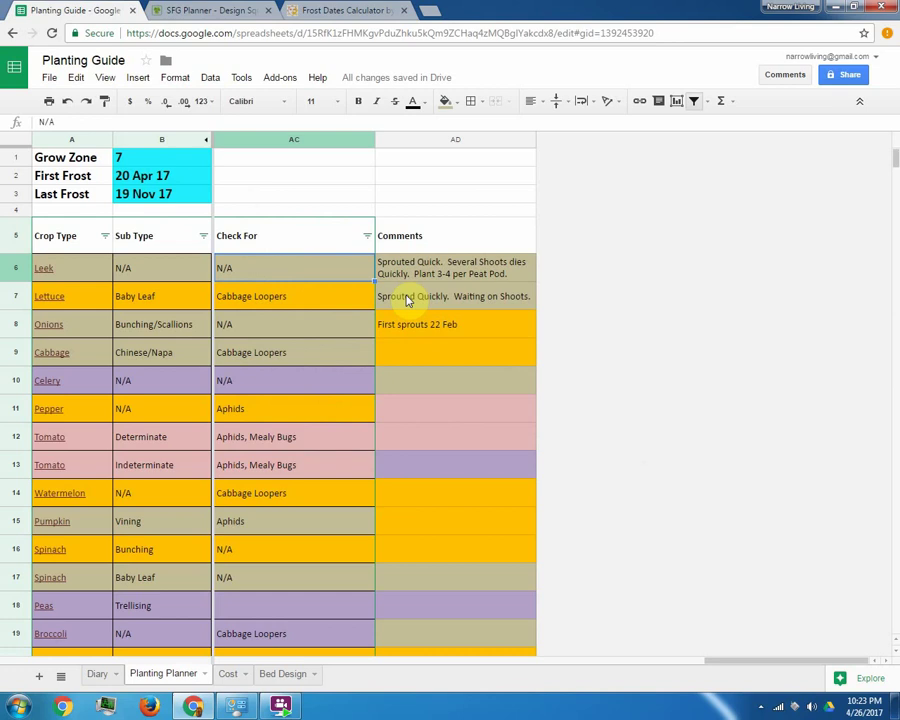
key("Left")
key("Left")
key("Left")
key("Left")
key("Left")
key("Left")
key("Left")
key("Left")
key("Left")
key("Left")
key("Left")
key("Left")
key("Left")
key("Left")
key("Left")
key("Left")
key("Left")
key("Left")
key("Left")
key("Left")
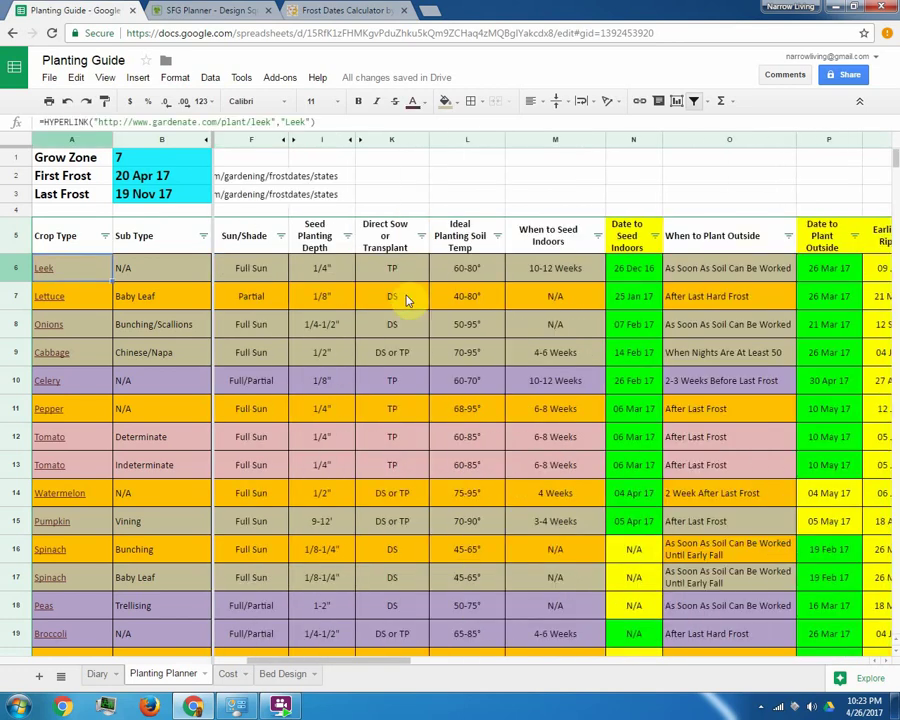
key("Down")
key("Down")
key("Down")
Step: Glance at the Bed Design sheet, then return to Planting Planner scrolled to the top
scroll(138, 388, "down", 3)
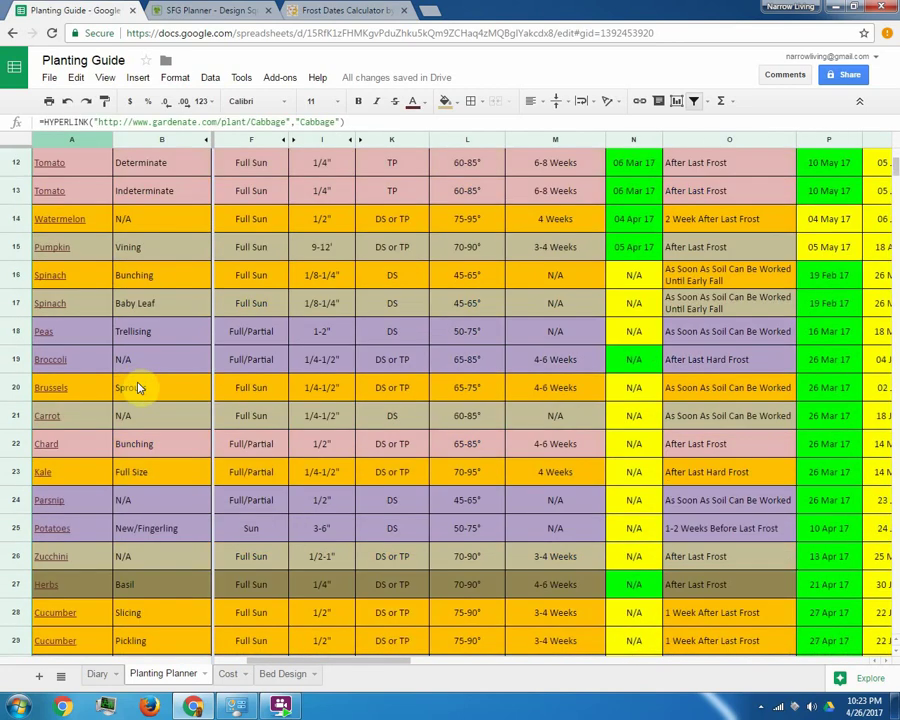
scroll(147, 364, "down", 5)
scroll(253, 538, "up", 1)
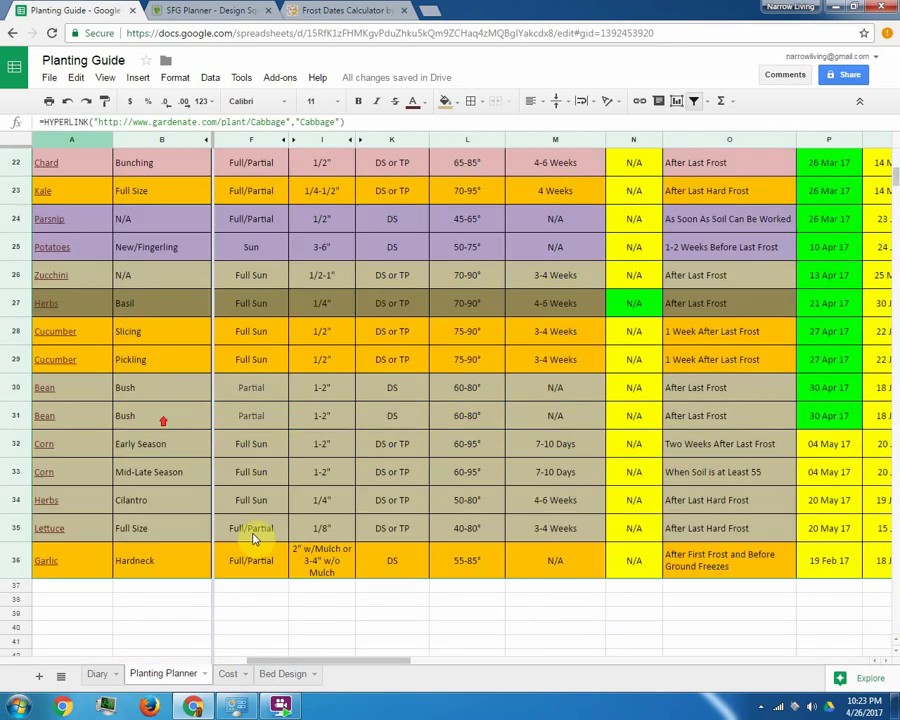
scroll(255, 545, "up", 1)
left_click(290, 674)
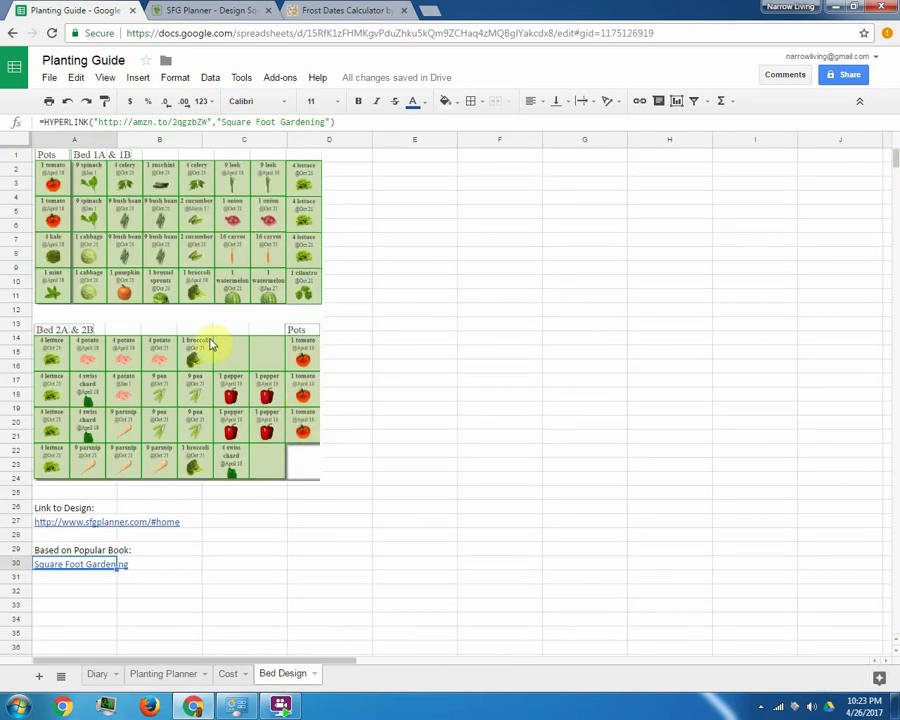
left_click(176, 673)
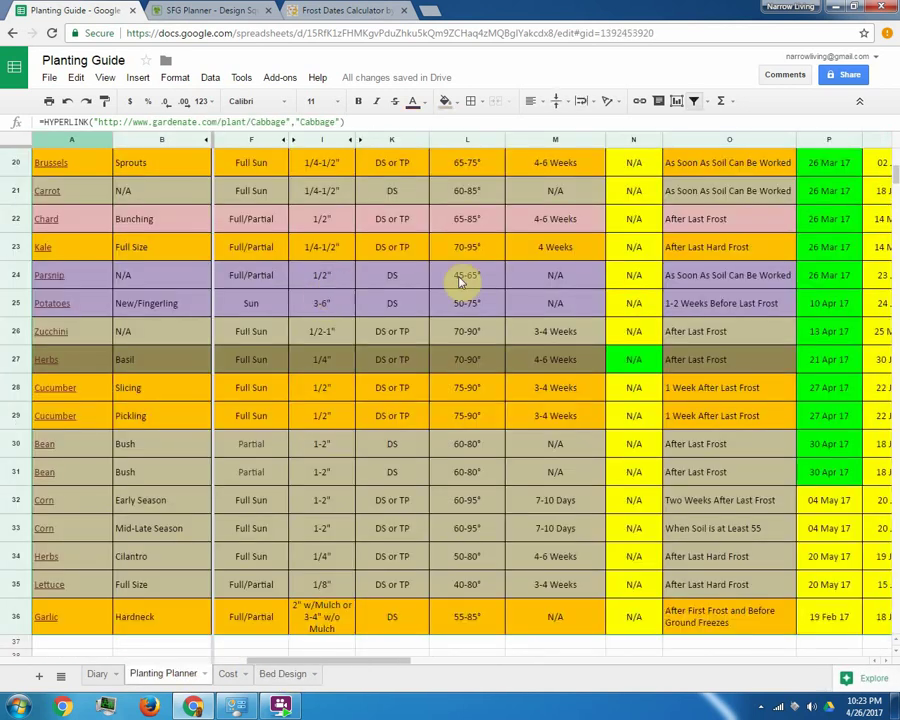
scroll(717, 307, "up", 3)
scroll(717, 305, "up", 3)
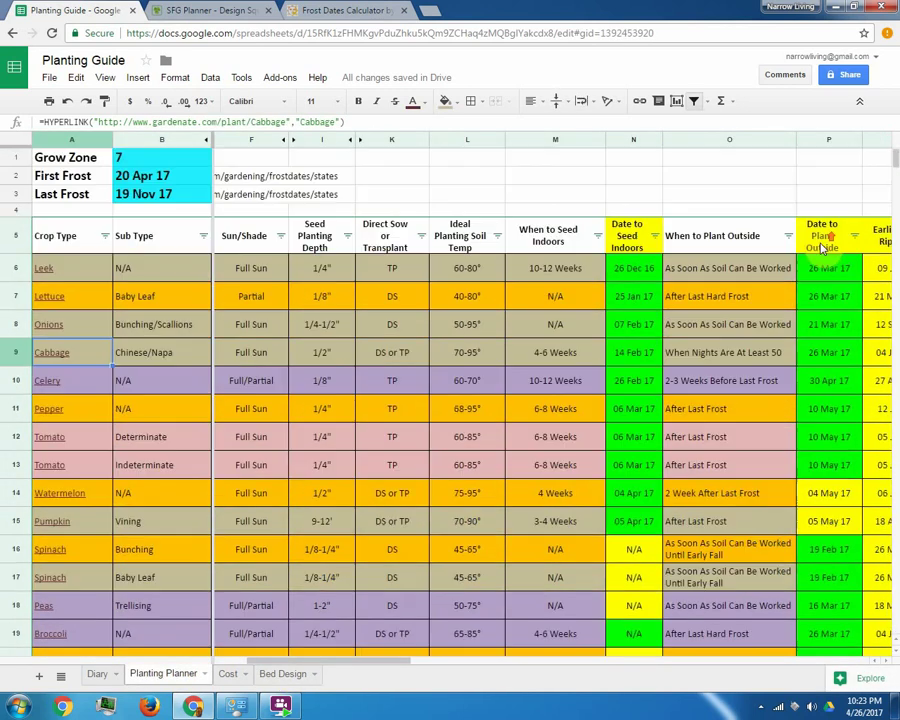
Step: Sort the planner by Date to Seed Indoors, accepting the protected-range warning
left_click(655, 237)
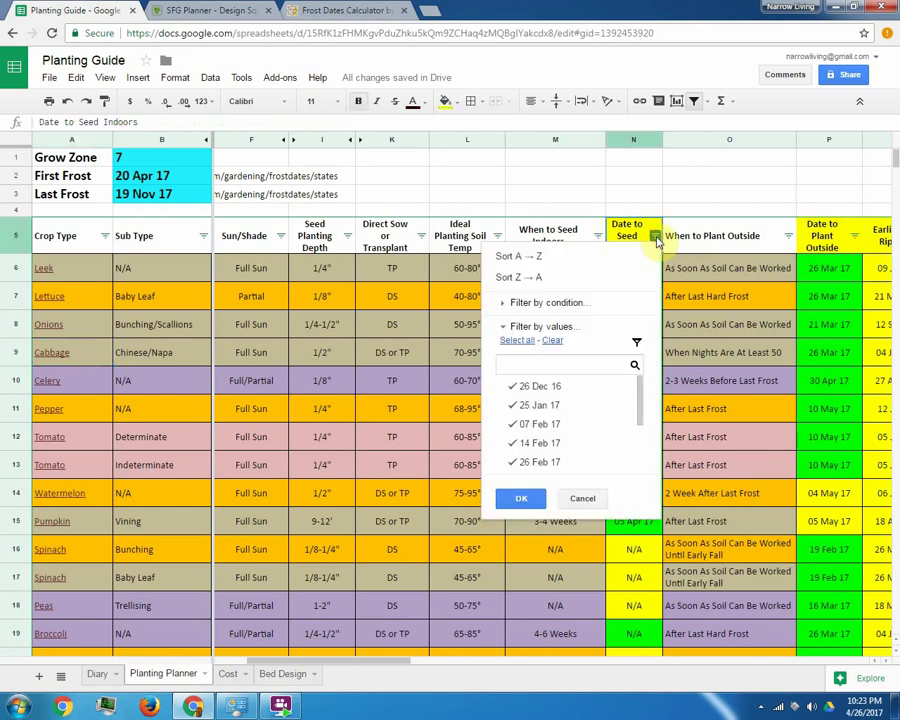
left_click(604, 258)
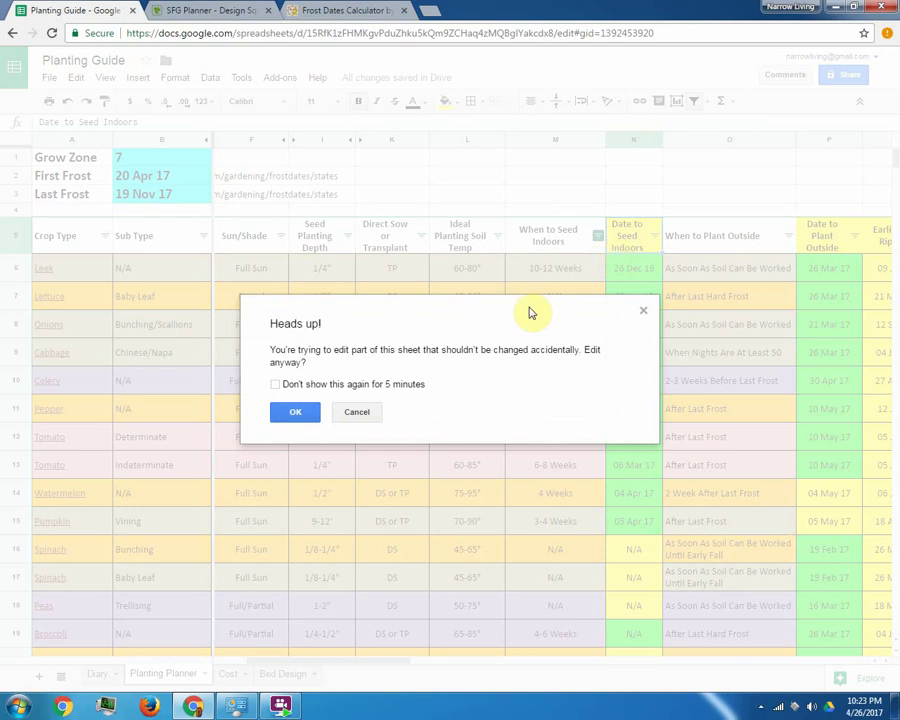
left_click(296, 415)
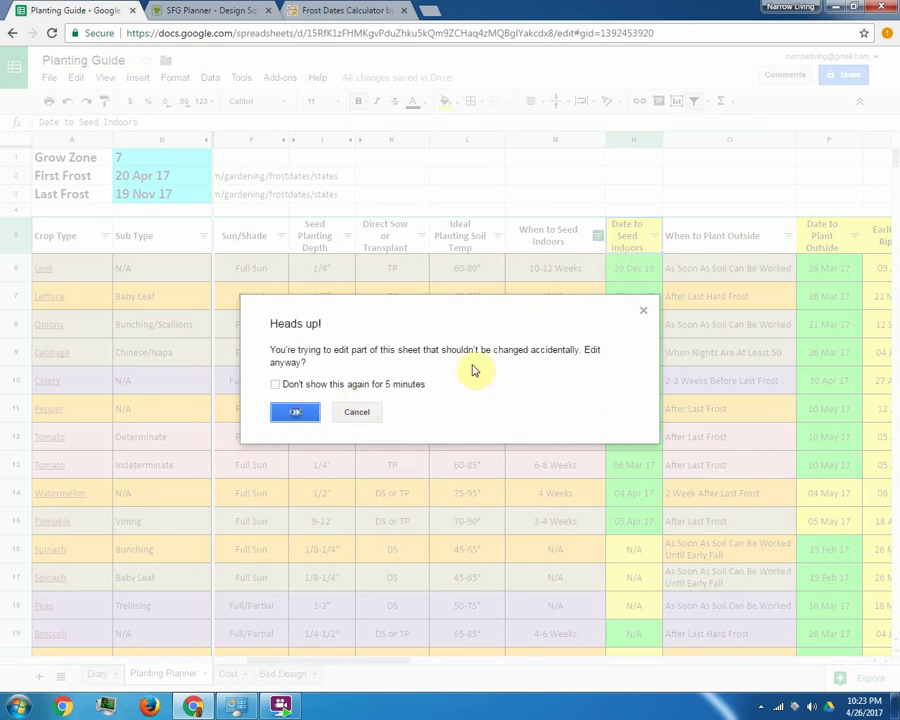
scroll(643, 340, "down", 3)
scroll(643, 340, "down", 3)
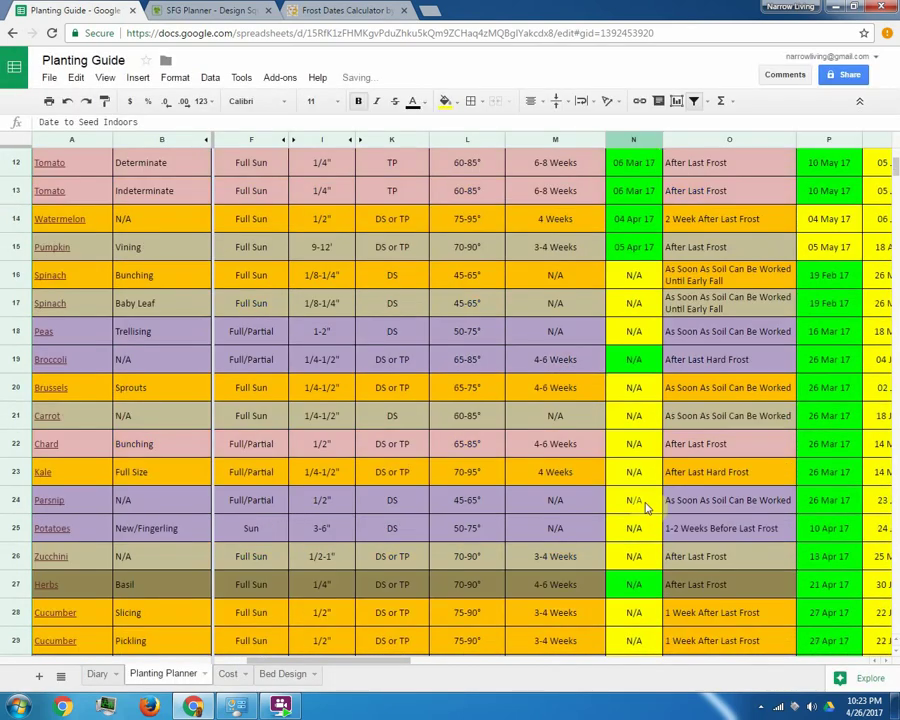
scroll(635, 500, "up", 2)
scroll(857, 247, "up", 3)
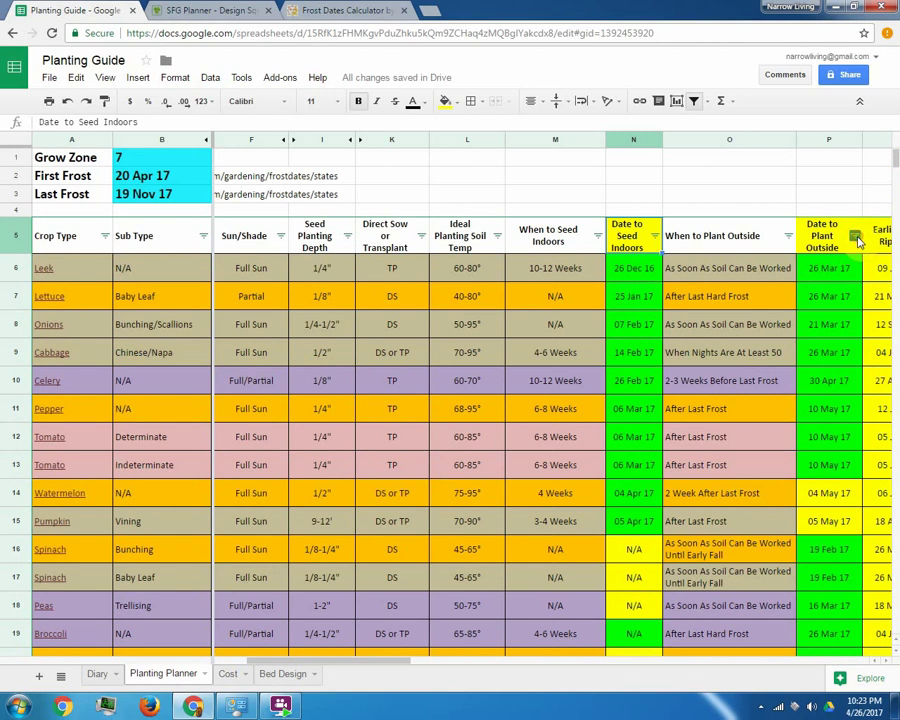
Step: Re-sort the rows by Date to Plant Outside A→Z and check a planting-date formula
left_click(856, 237)
left_click(796, 203)
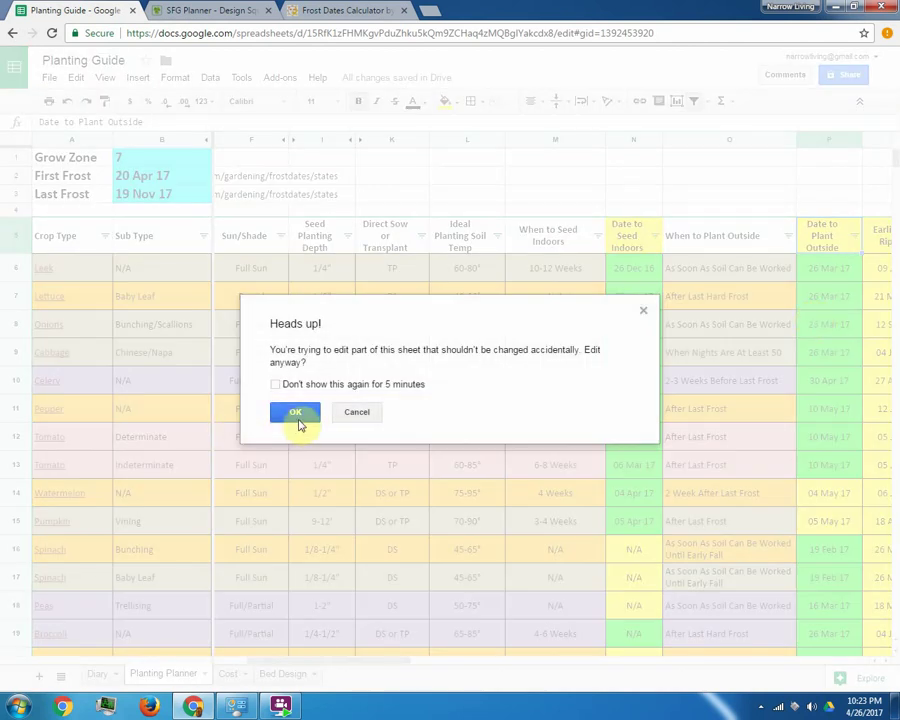
left_click(297, 418)
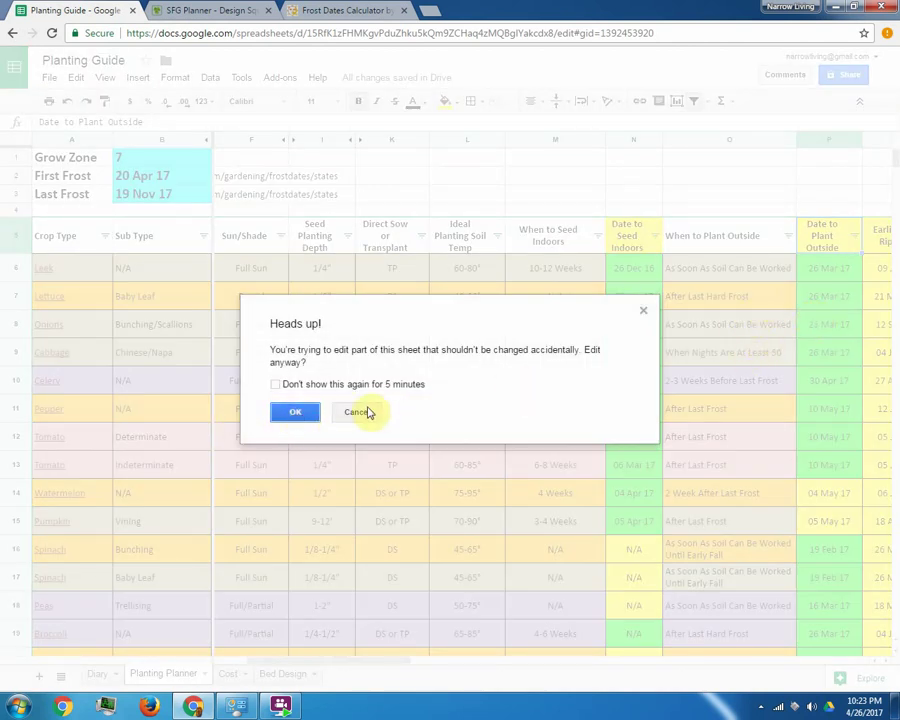
left_click(293, 412)
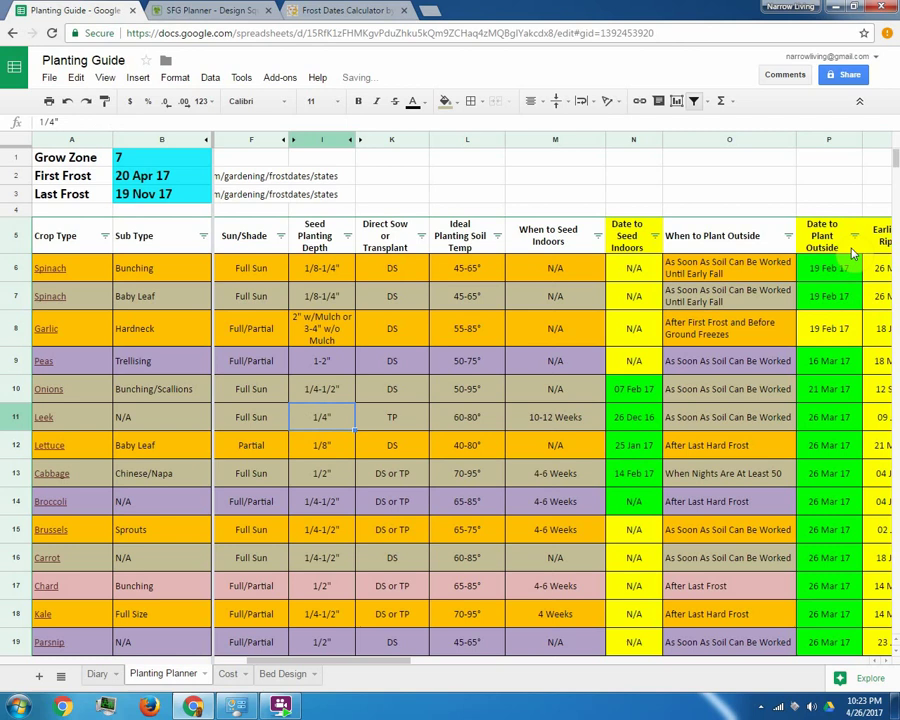
left_click(854, 236)
left_click(813, 257)
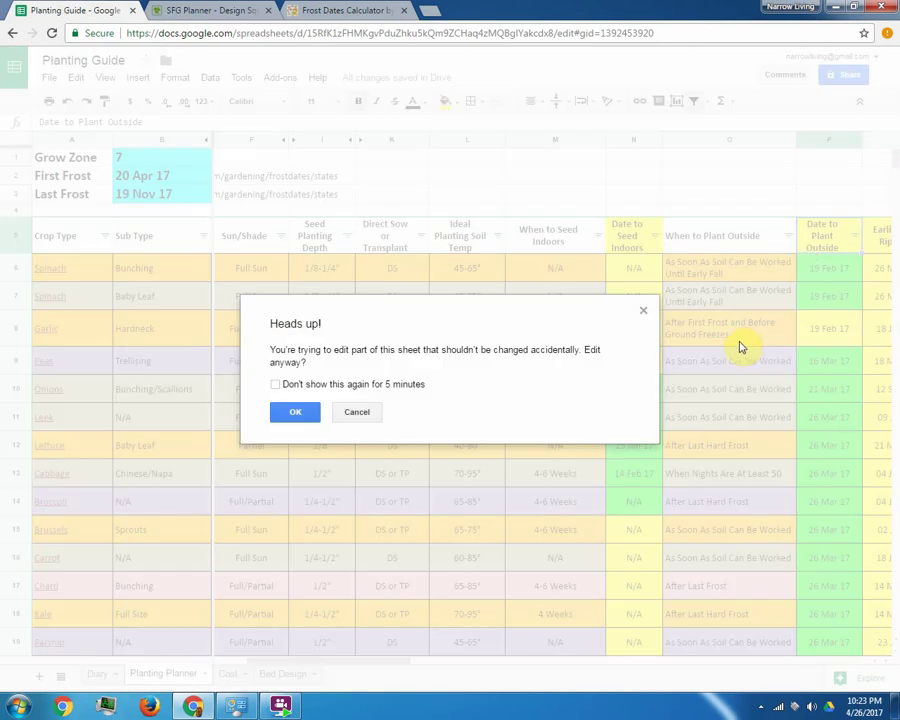
left_click(300, 410)
left_click(838, 312)
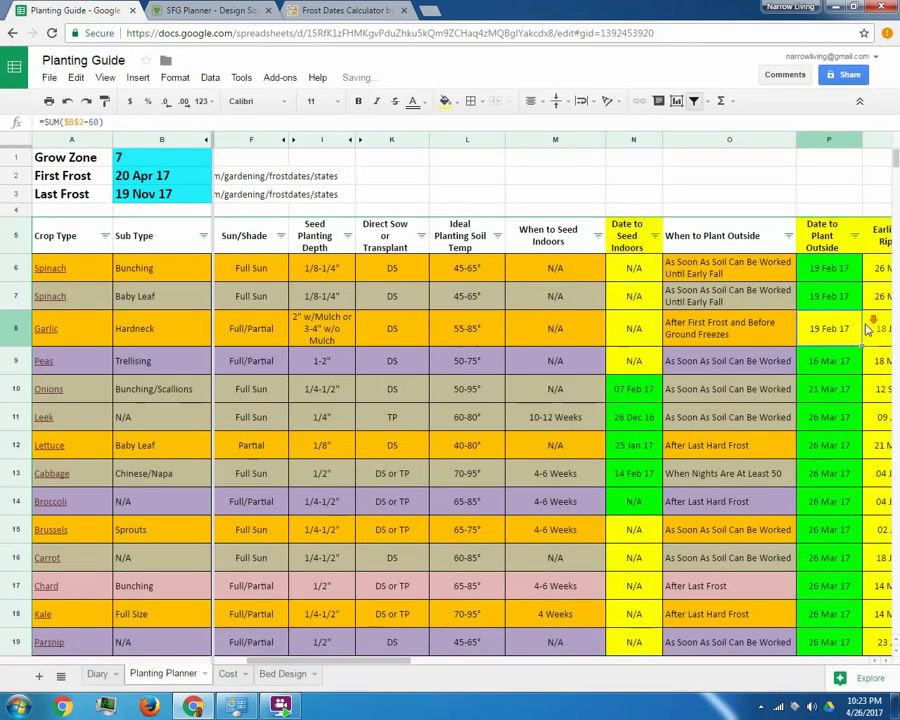
scroll(844, 345, "down", 7)
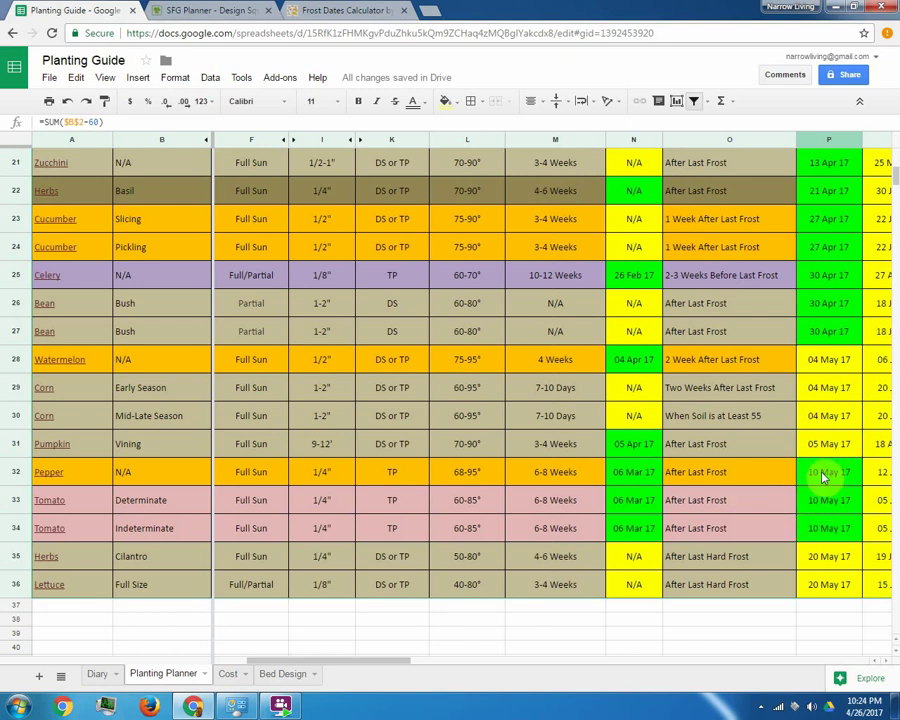
scroll(331, 325, "up", 7)
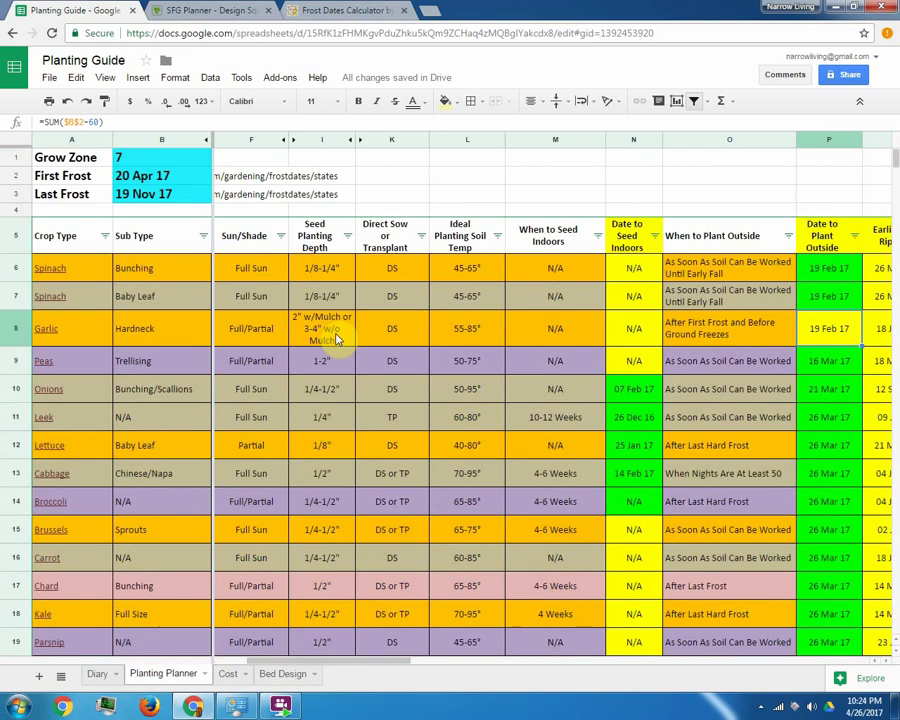
left_click(240, 178)
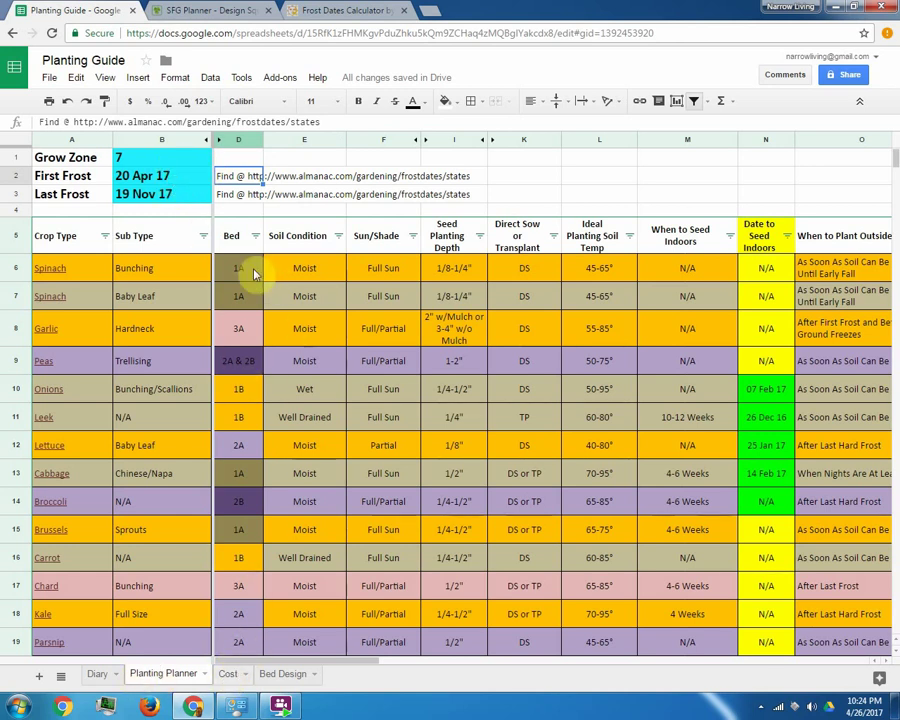
Step: Scroll through the Diary sheet and select the Cucumber - Picolino supplier link in A2
left_click(102, 676)
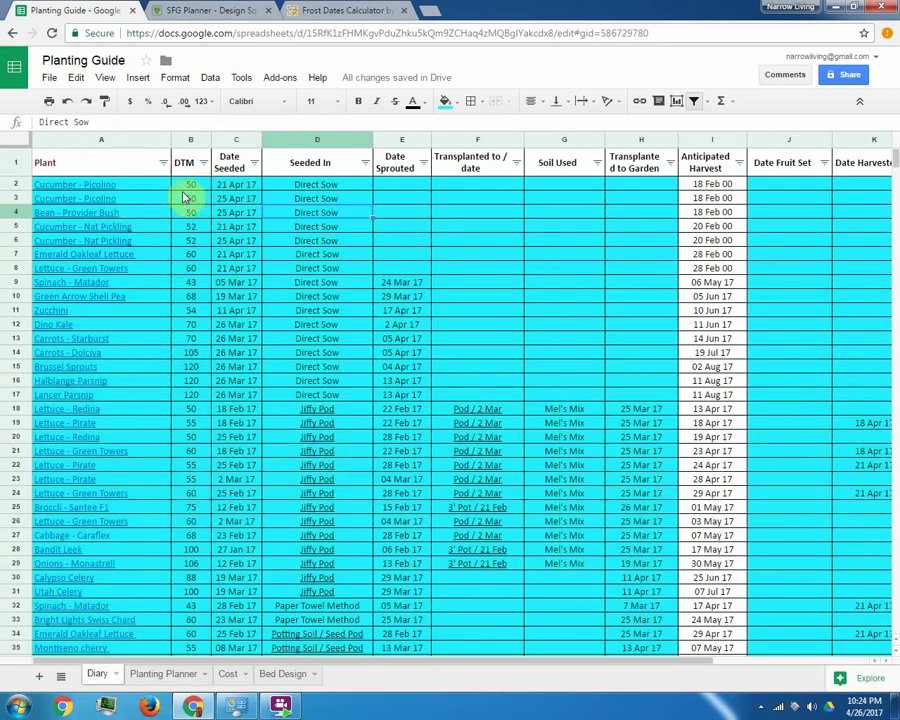
scroll(115, 235, "down", 3)
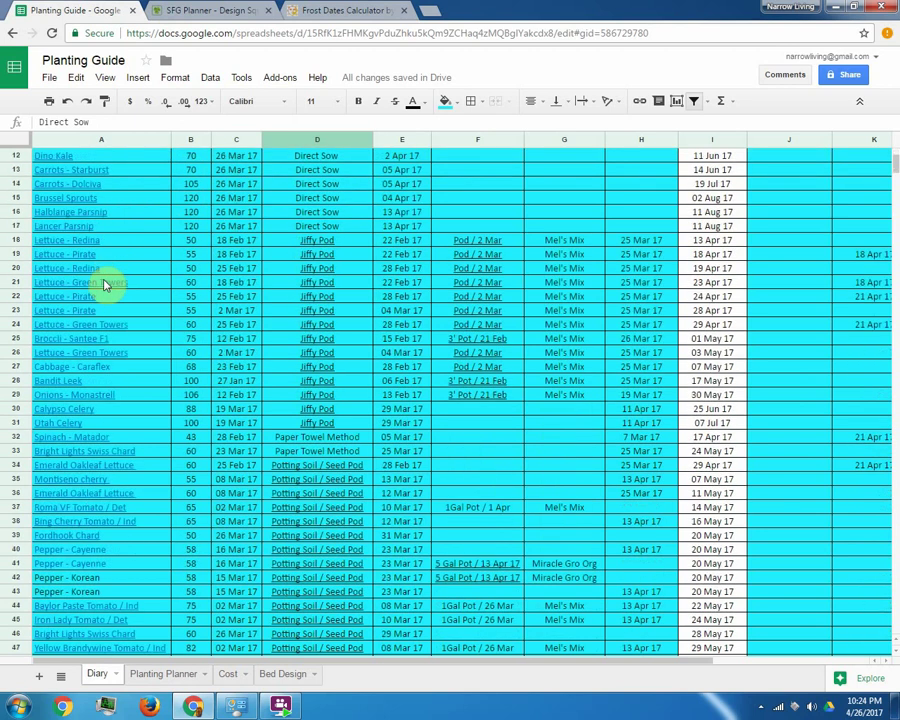
scroll(102, 290, "down", 6)
scroll(110, 275, "up", 10)
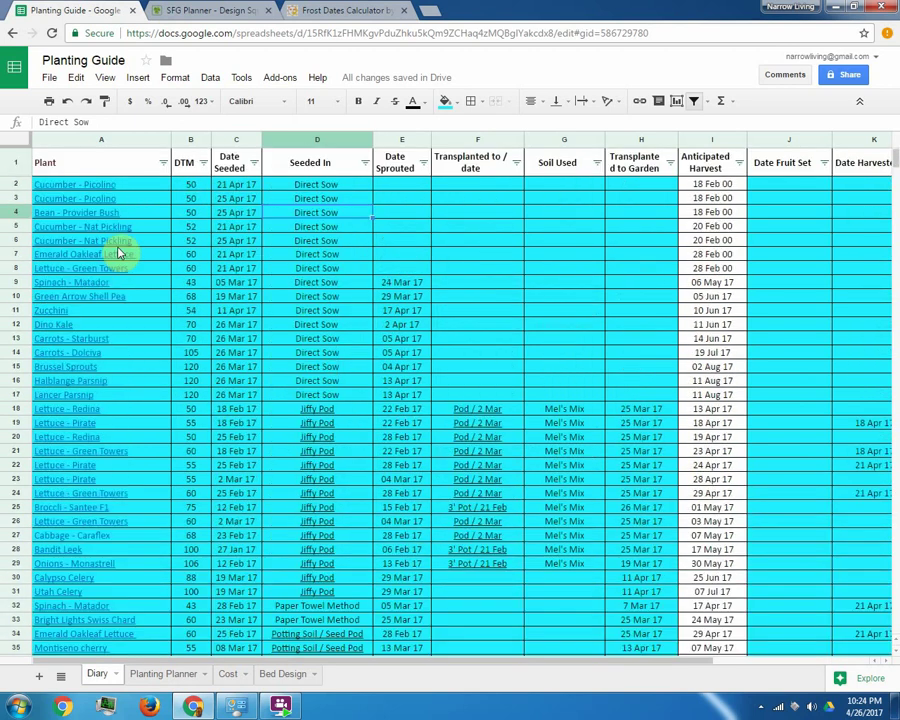
left_click(97, 185)
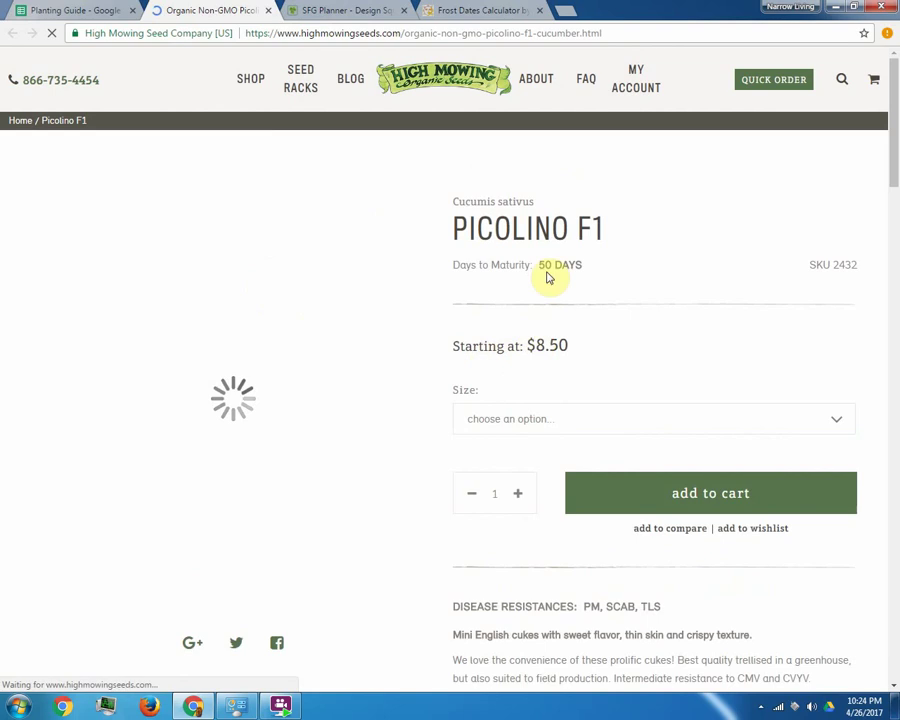
Step: Return from the High Mowing Seeds Picolino F1 page to the Planting Guide spreadsheet
left_click(116, 10)
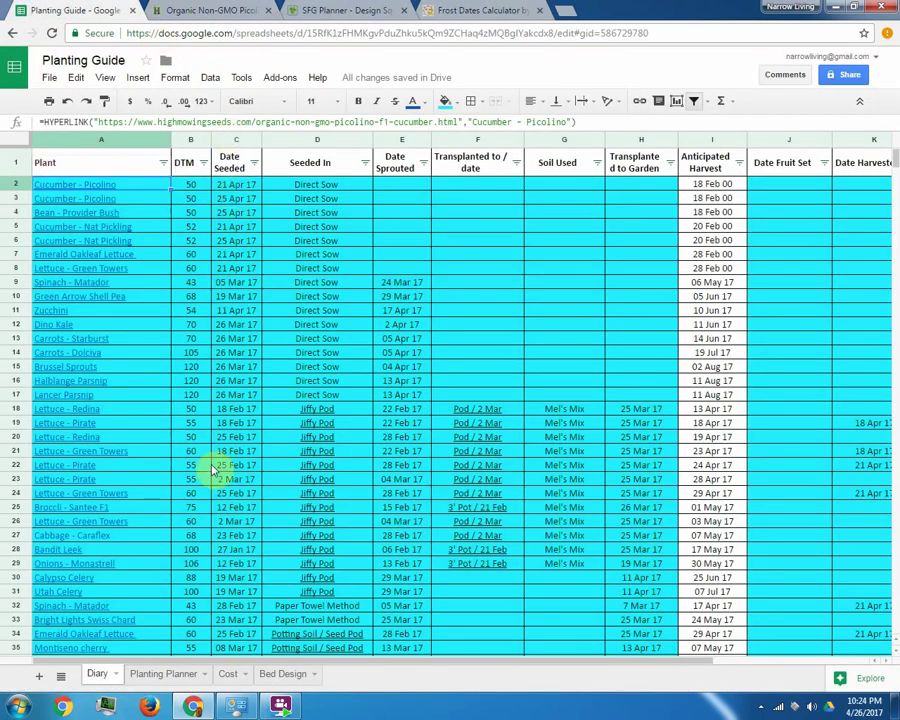
scroll(727, 430, "down", 4)
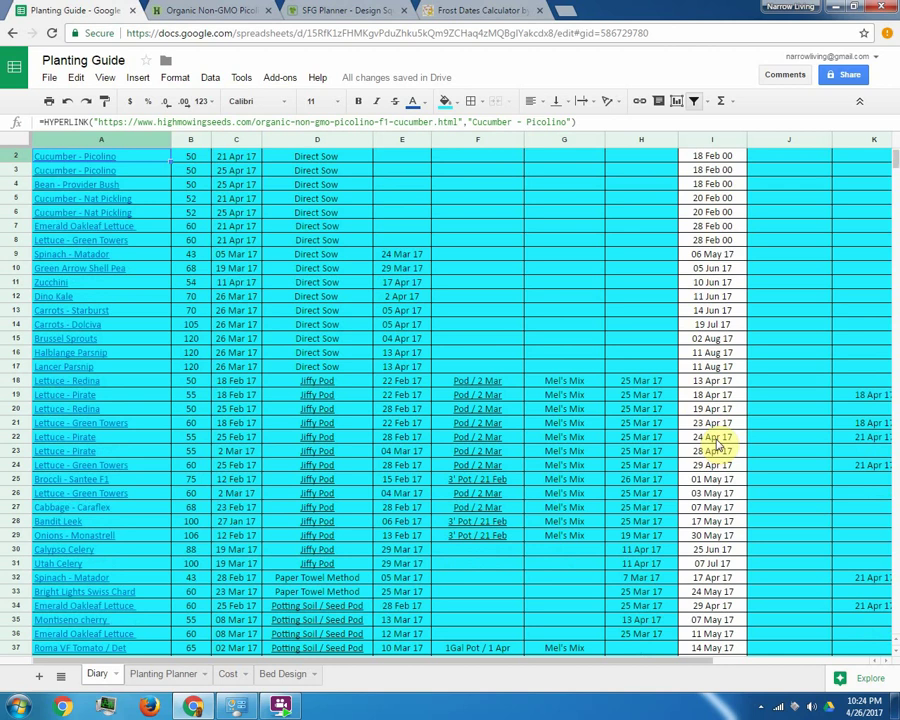
scroll(716, 452, "down", 5)
scroll(712, 452, "up", 10)
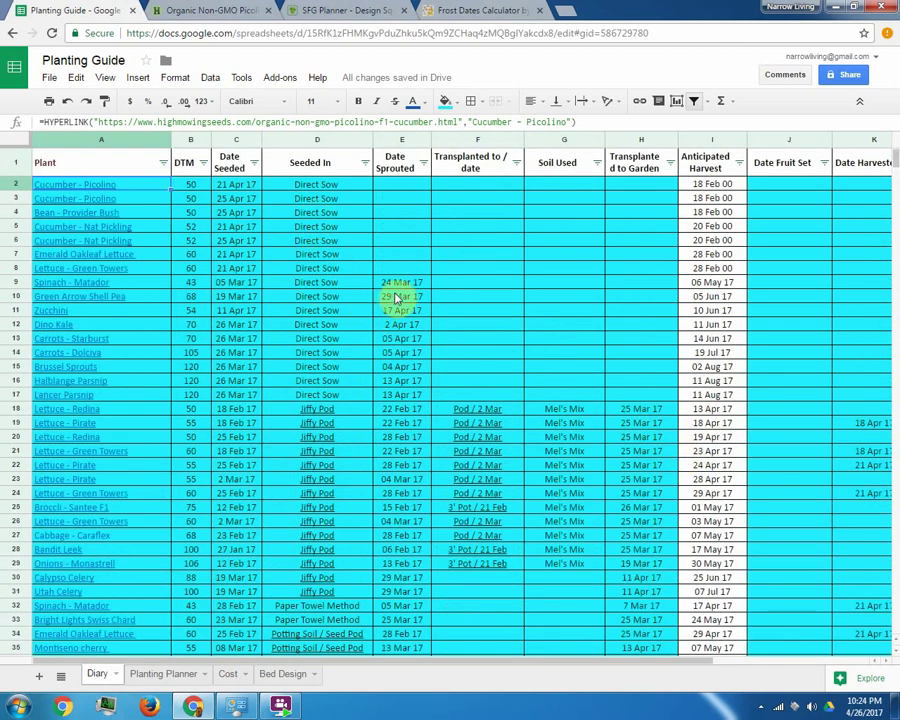
scroll(474, 355, "down", 1)
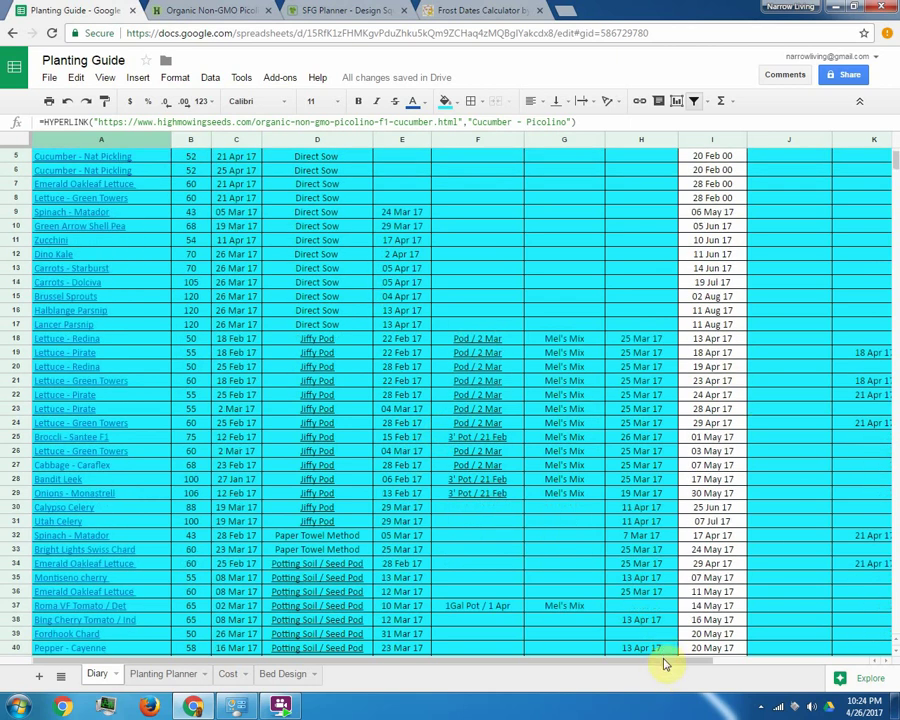
scroll(794, 650, "right", 1)
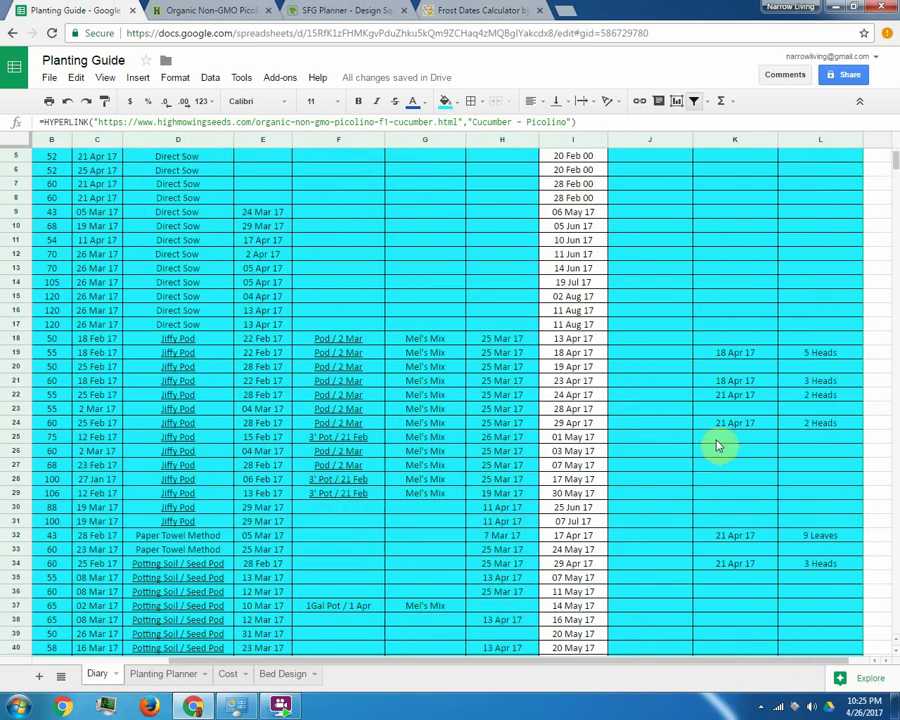
scroll(790, 300, "up", 1)
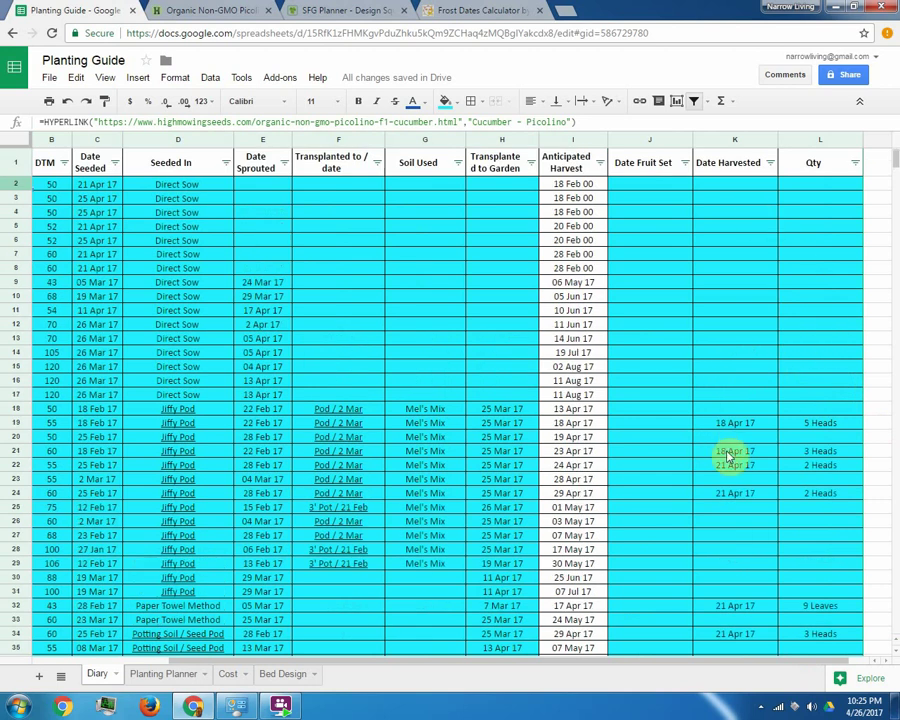
scroll(730, 457, "down", 4)
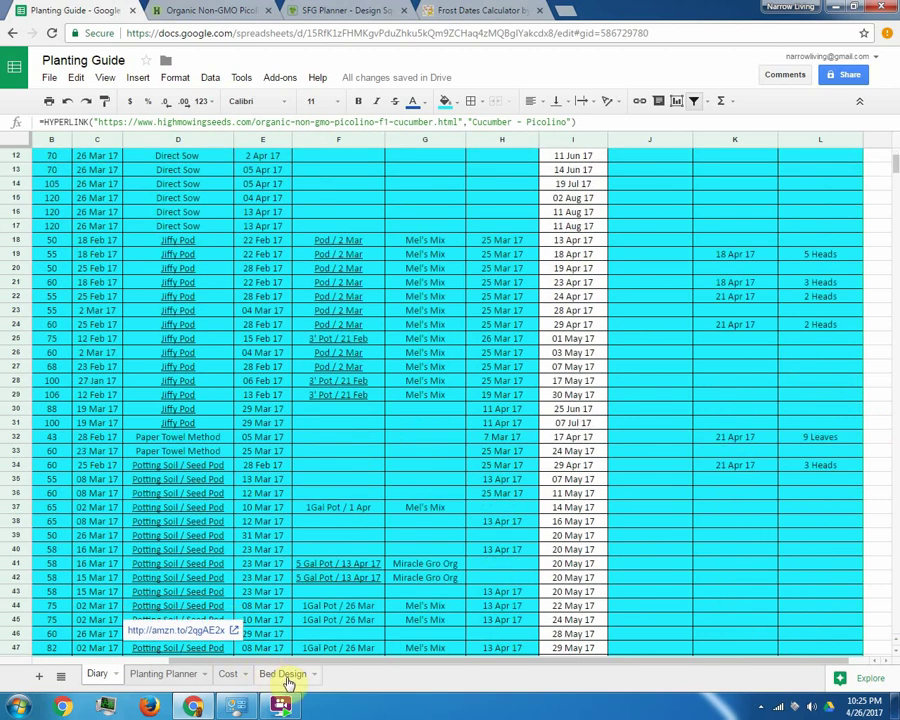
left_click(228, 676)
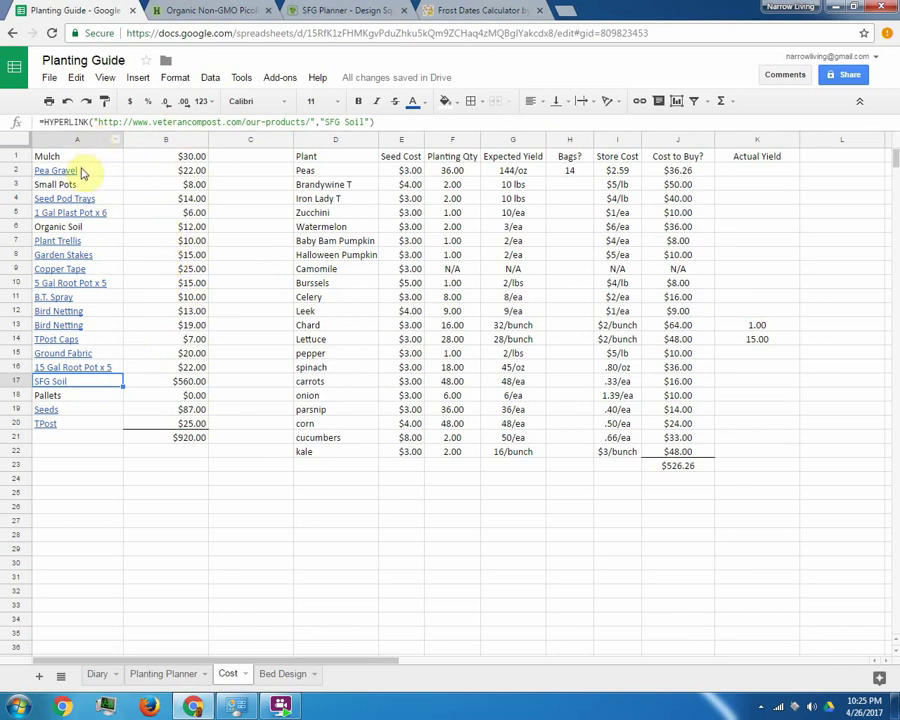
mouse_move(72, 174)
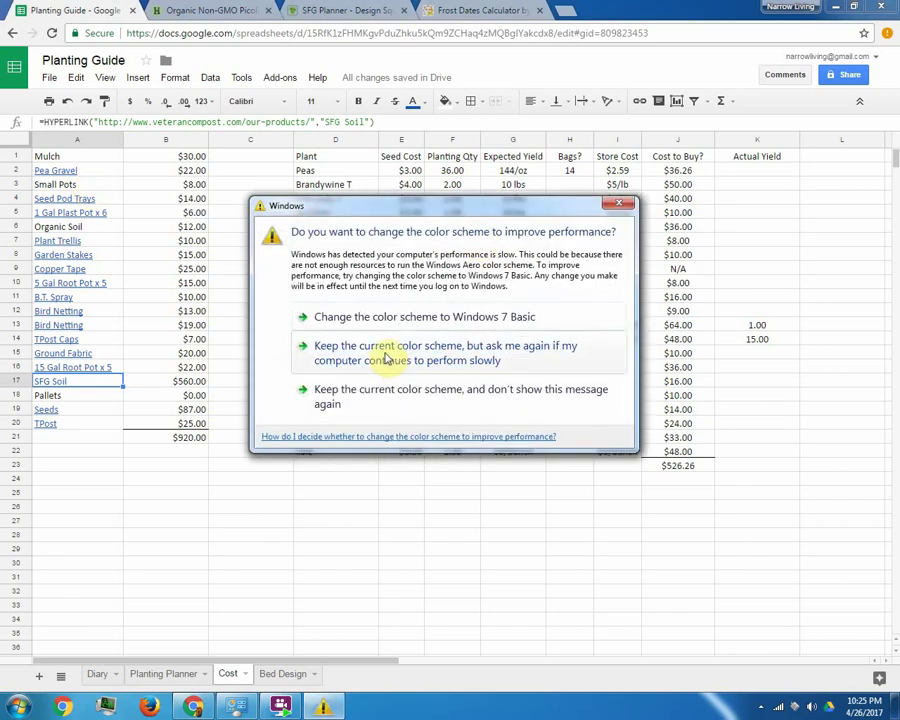
left_click(388, 357)
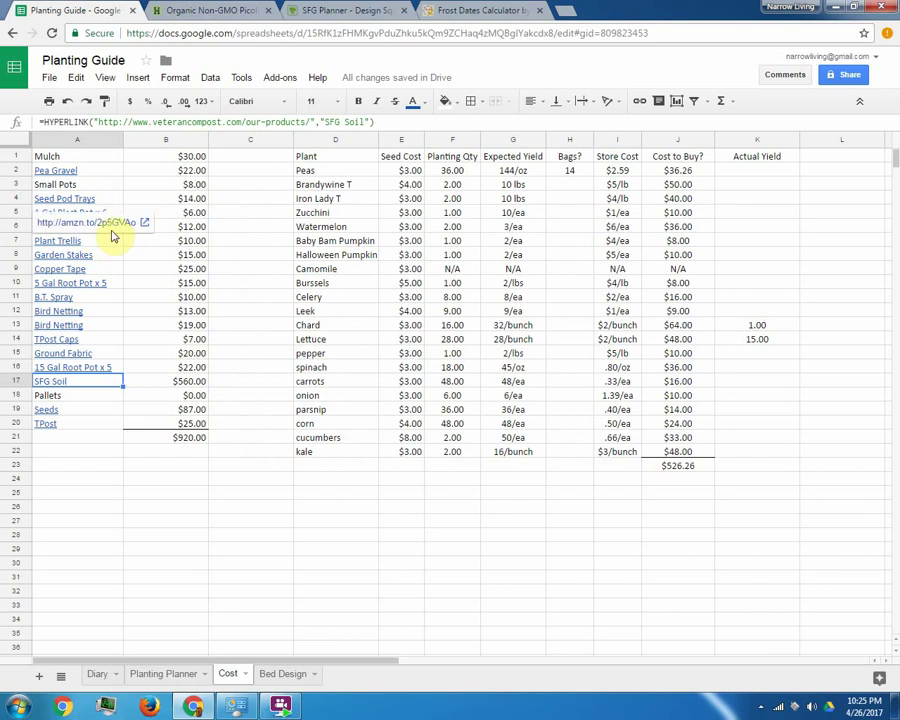
left_click(170, 228)
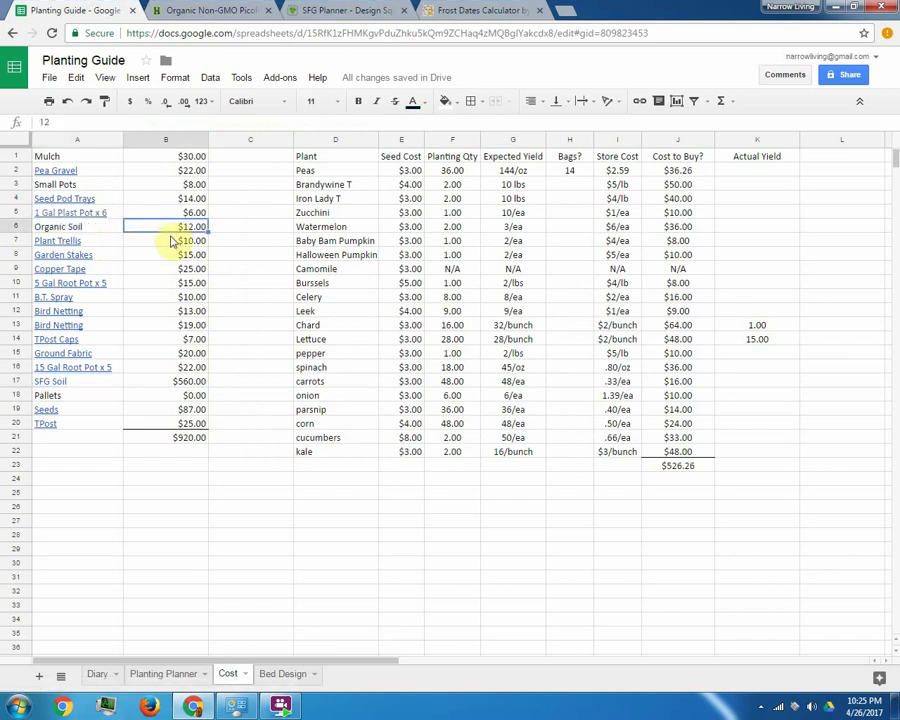
key("Left")
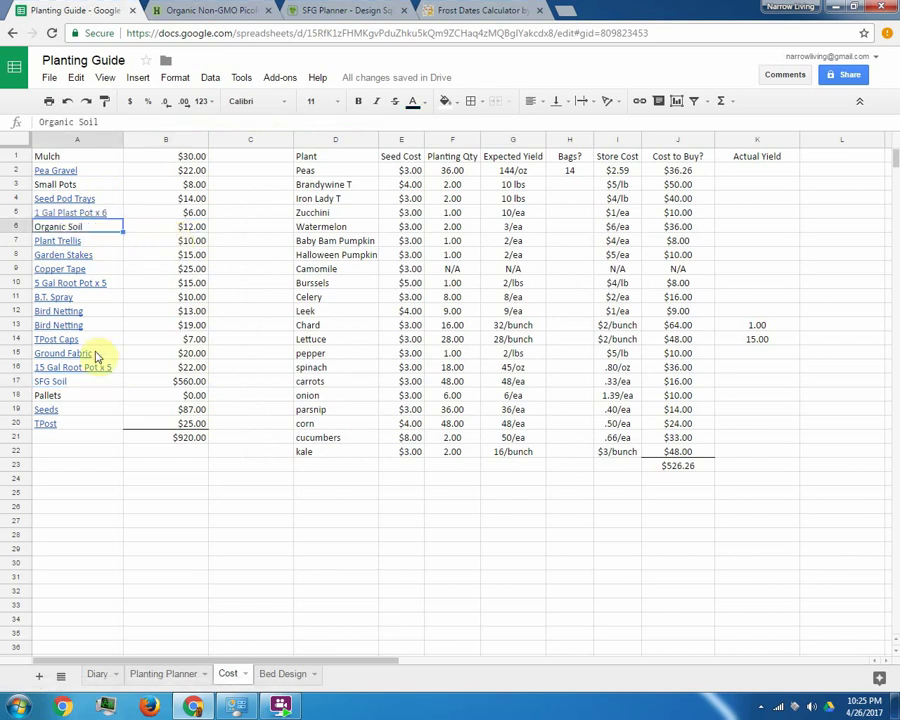
left_click(70, 382)
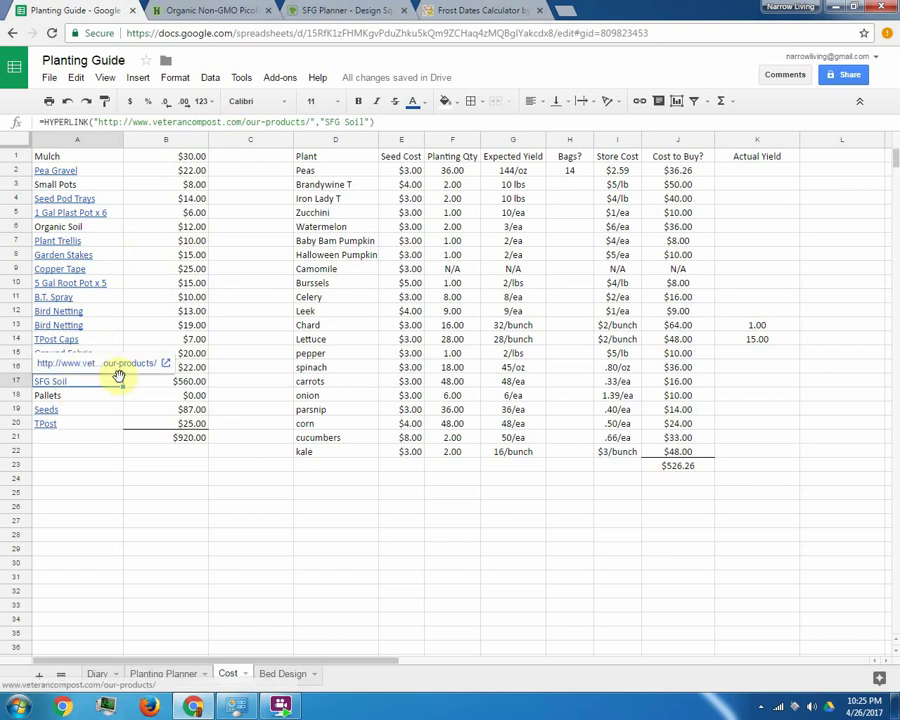
left_click(160, 381)
key("Left")
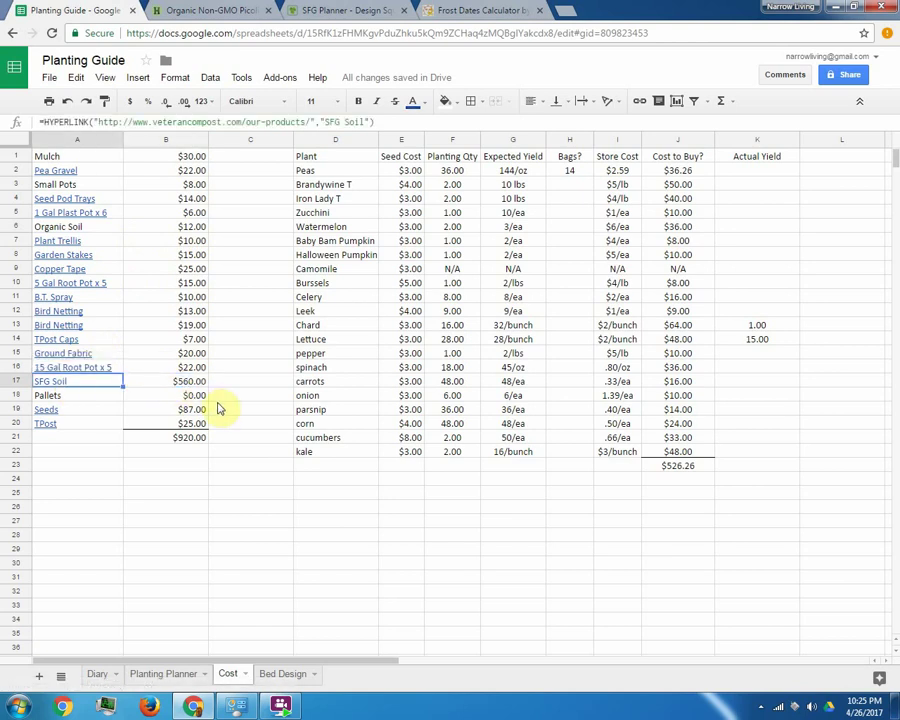
key("Right")
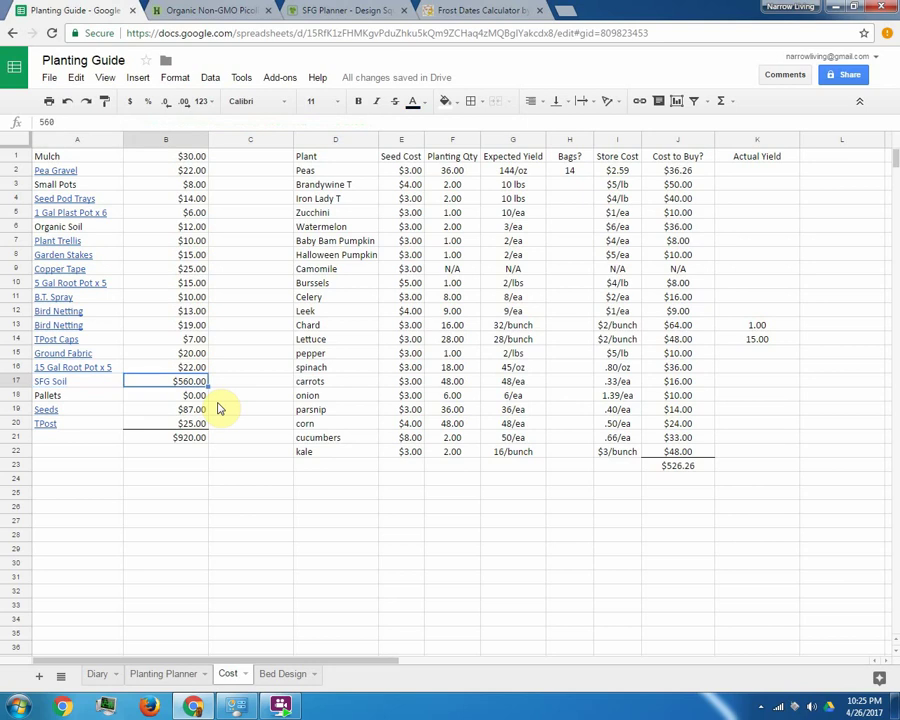
key("Left")
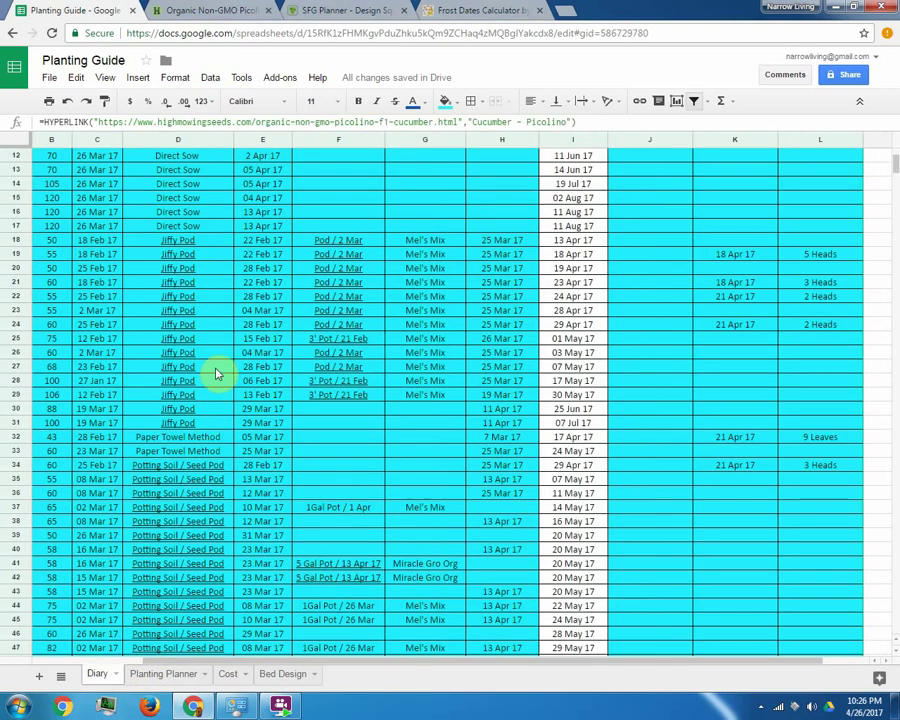
scroll(200, 321, "up", 4)
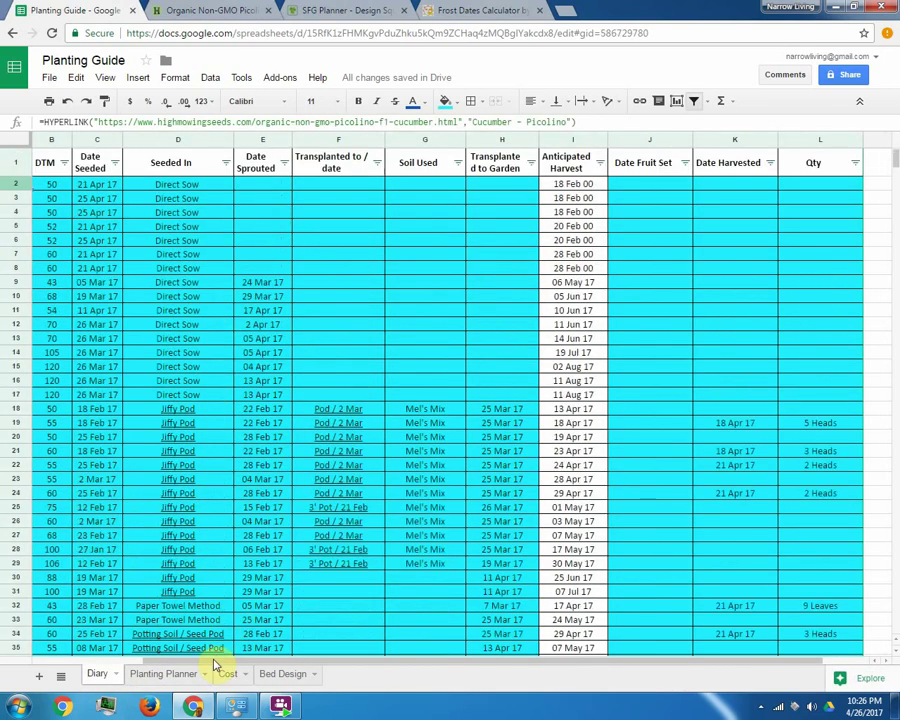
scroll(180, 650, "left", 3)
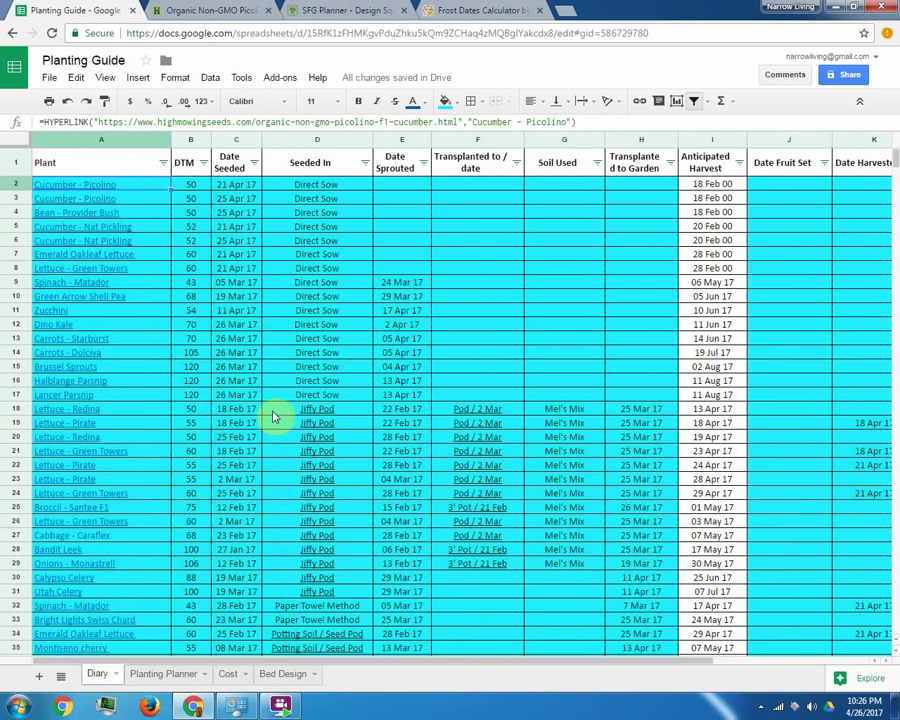